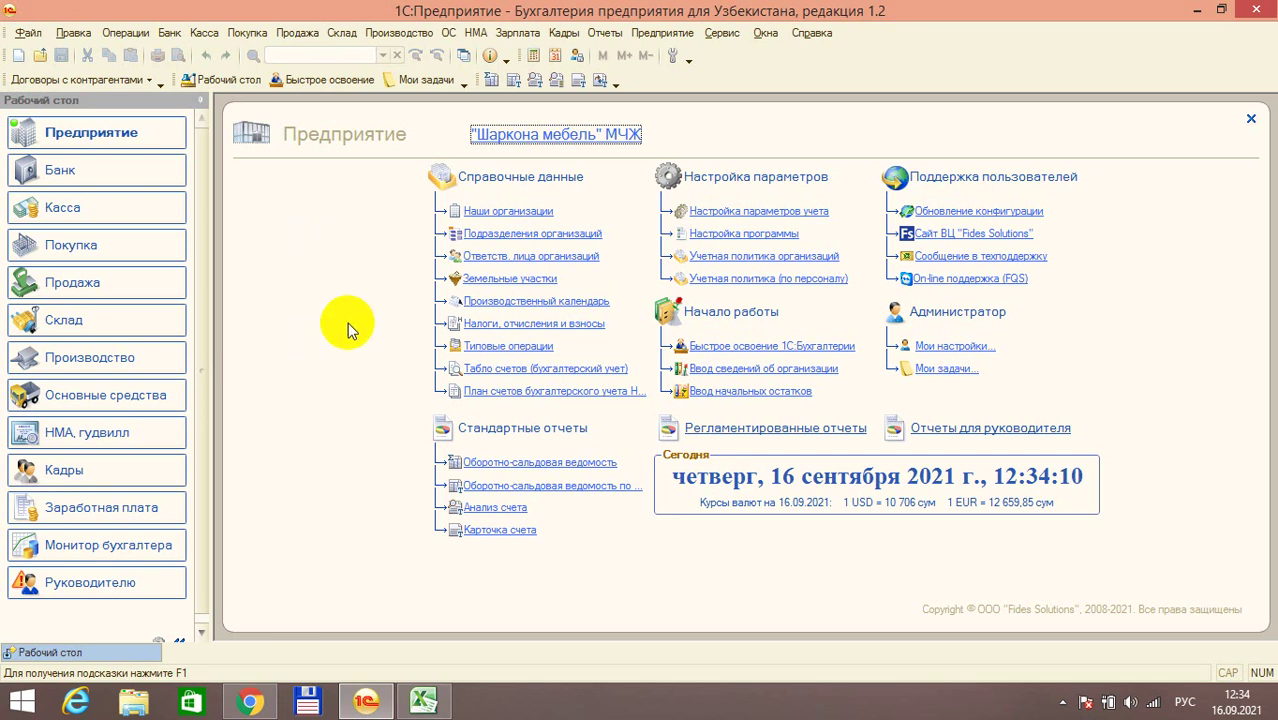
Step: Create a new goods and services receipt document with the operation type ГСМ
{"action": "left_click", "coordinate": [249, 33]}
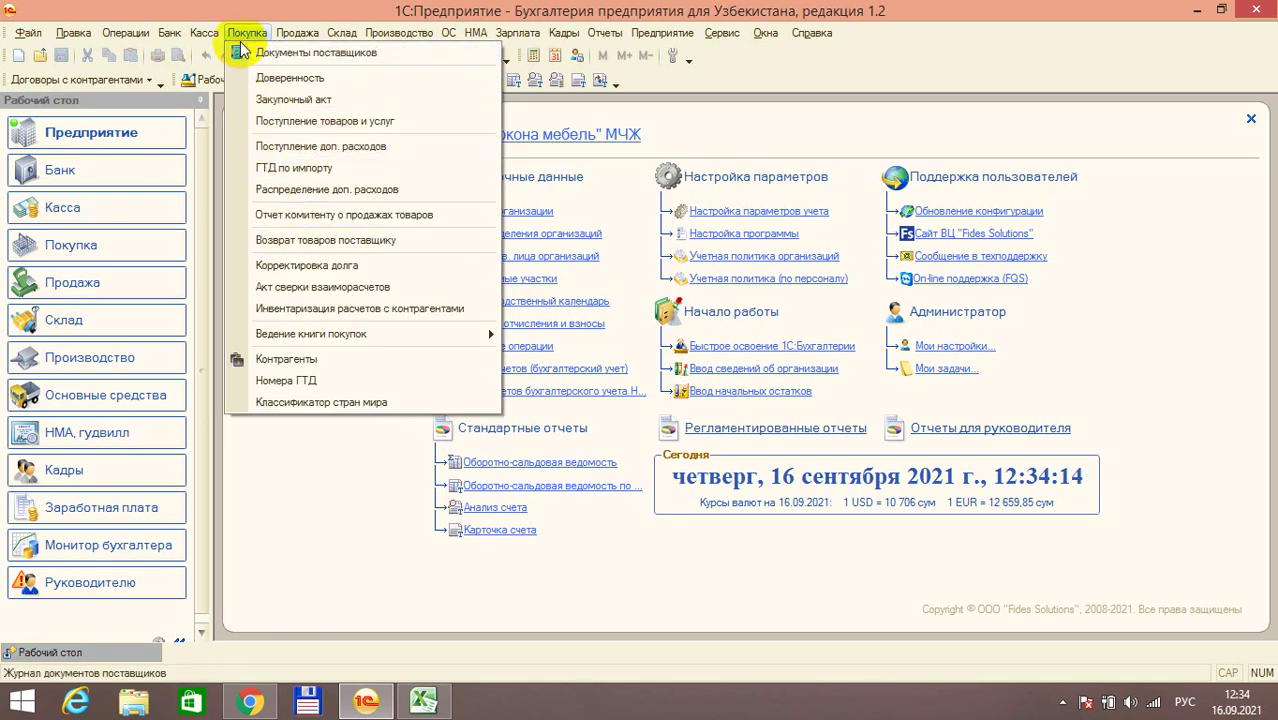
{"action": "left_click", "coordinate": [296, 128]}
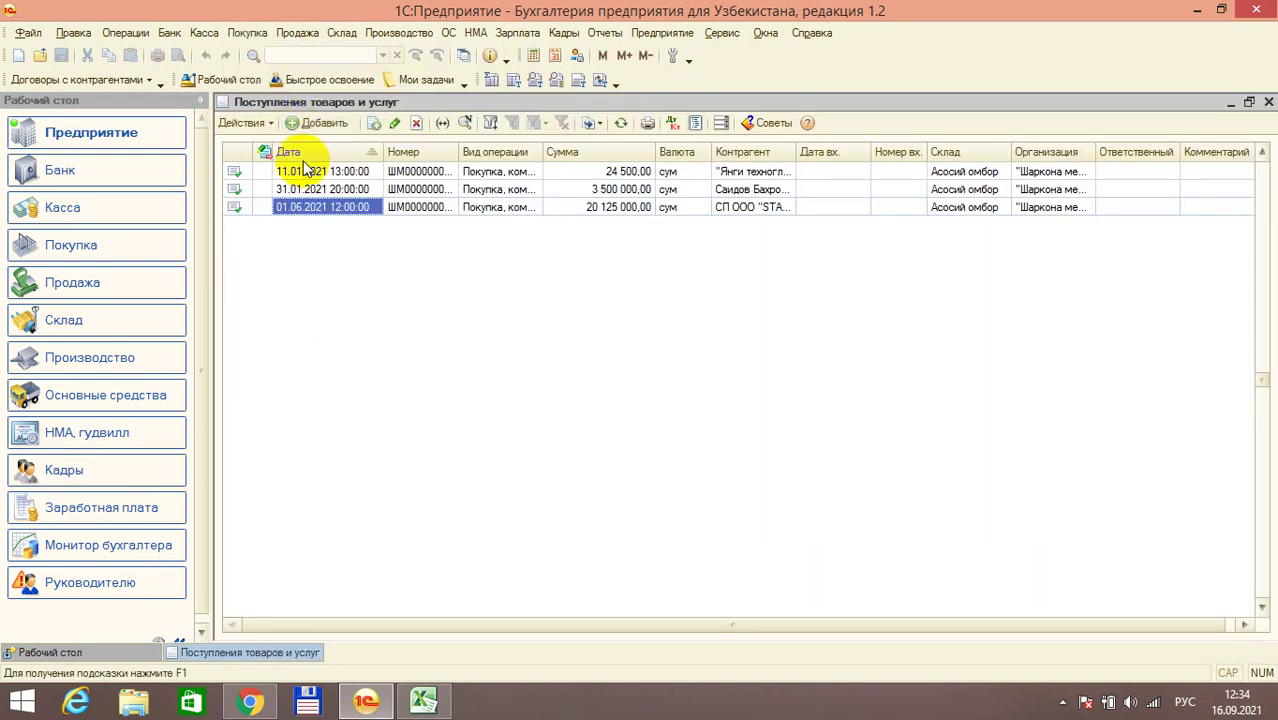
{"action": "left_click", "coordinate": [330, 126]}
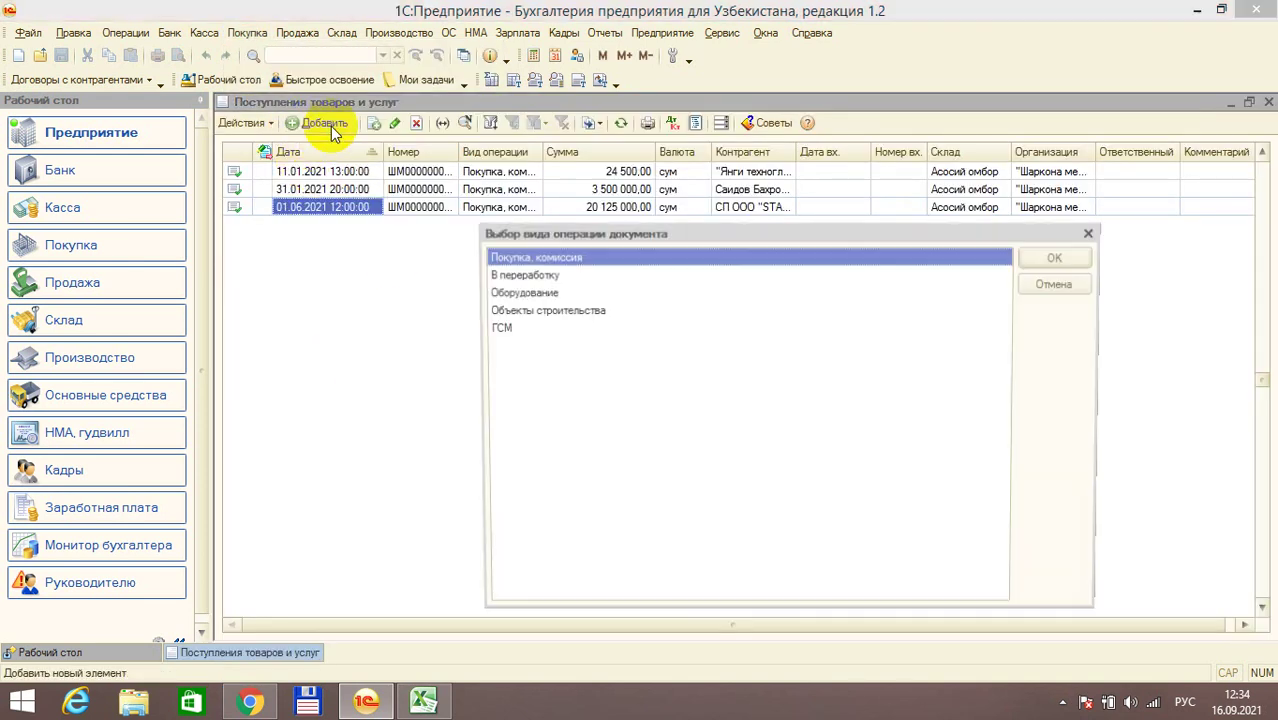
{"action": "left_click", "coordinate": [497, 330]}
{"action": "double_click", "coordinate": [497, 330]}
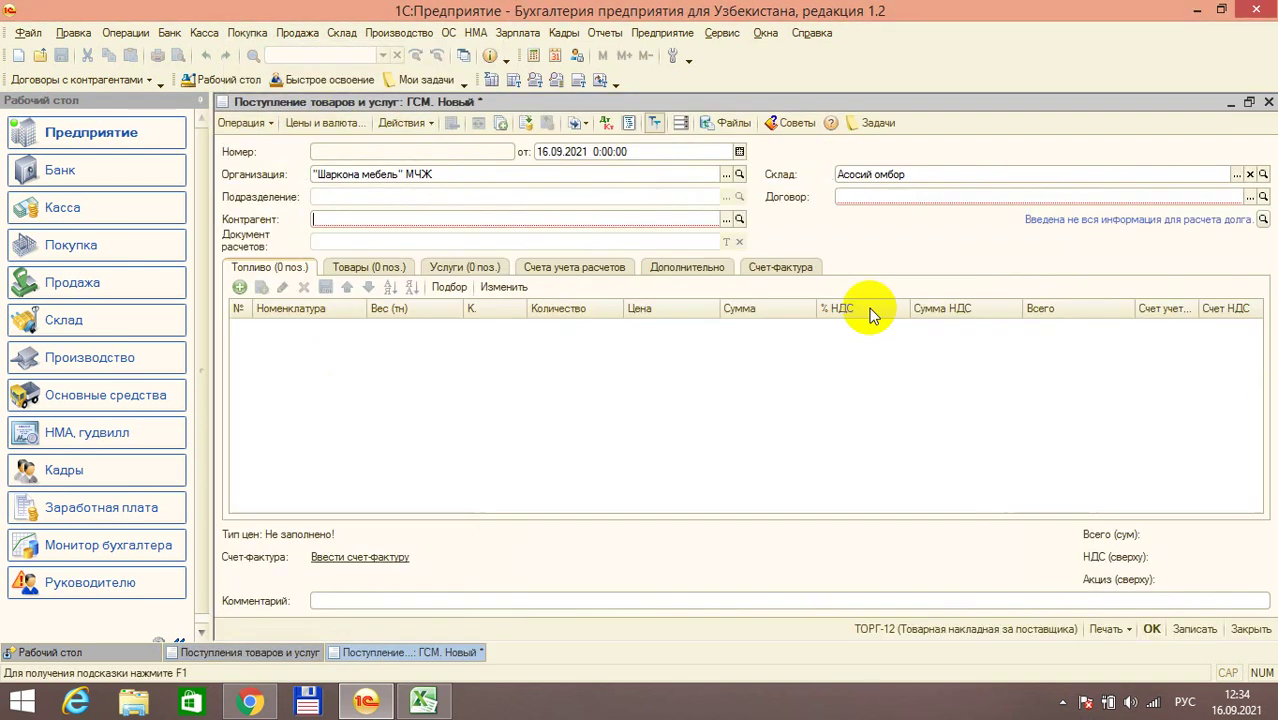
Step: Set the receipt's date and time to 15.09.2021 9:00:00
{"action": "left_click", "coordinate": [649, 150]}
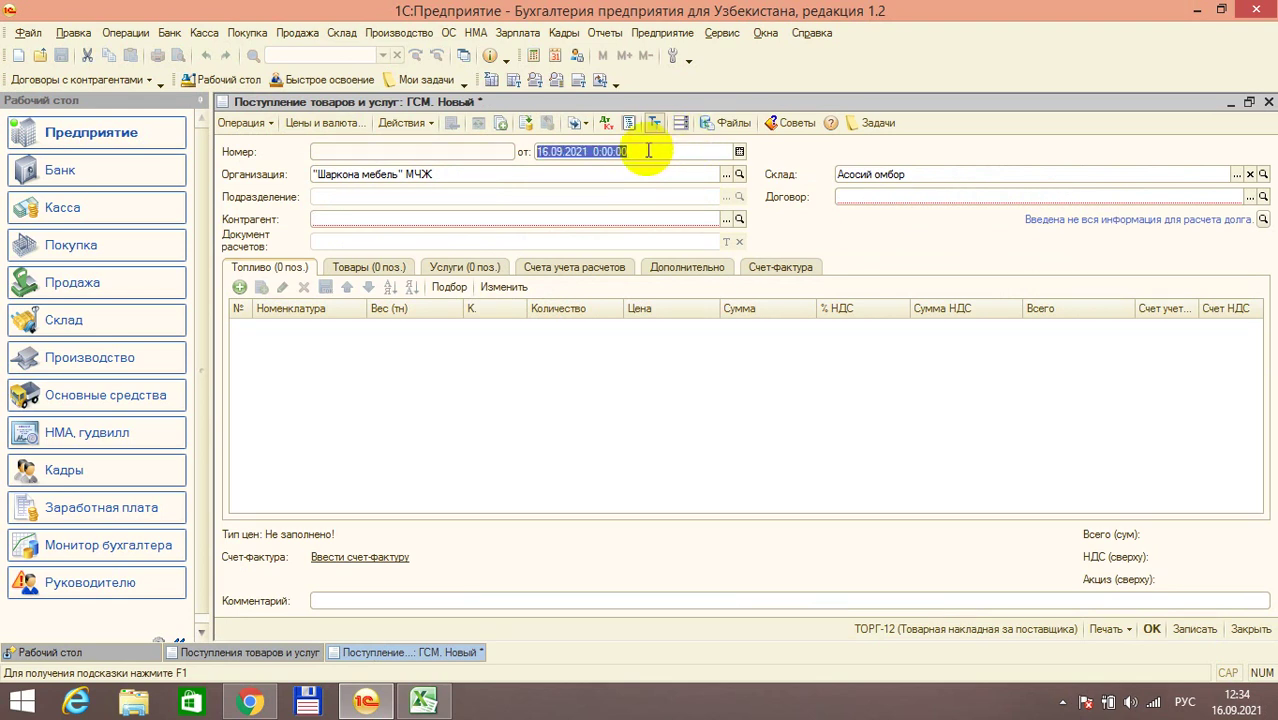
{"action": "type", "text": "150"}
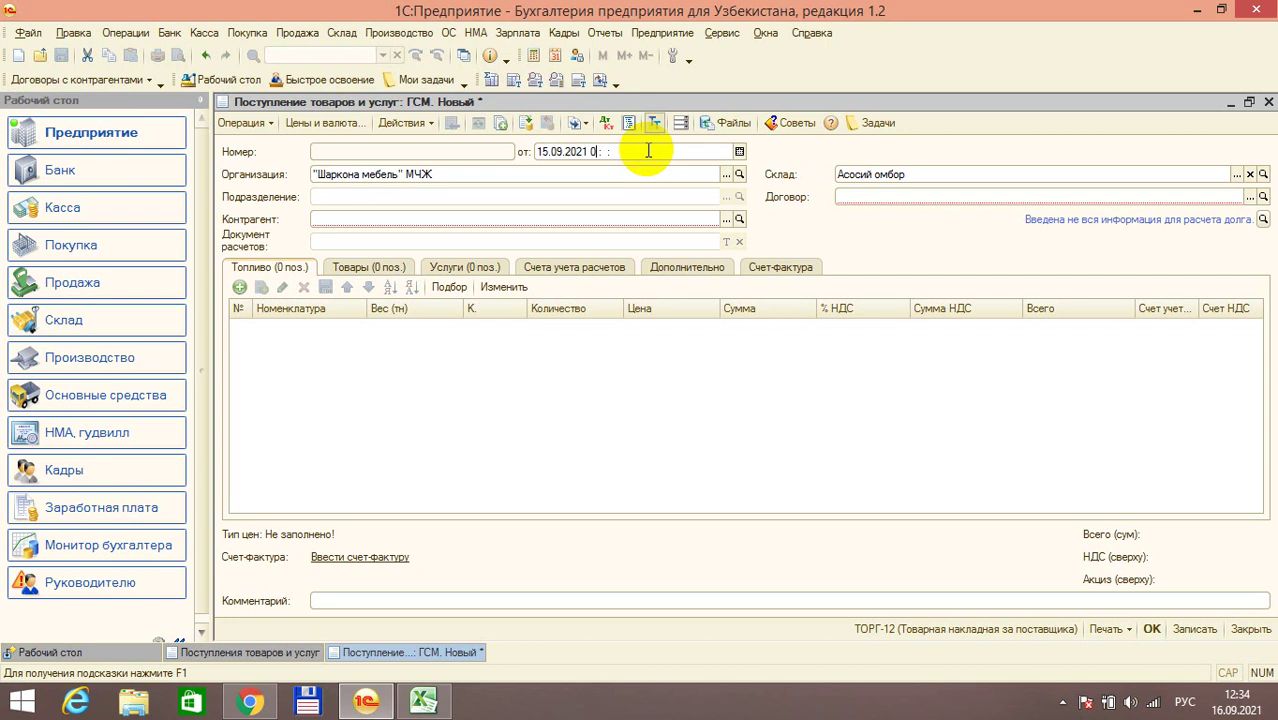
{"action": "key", "text": "Return"}
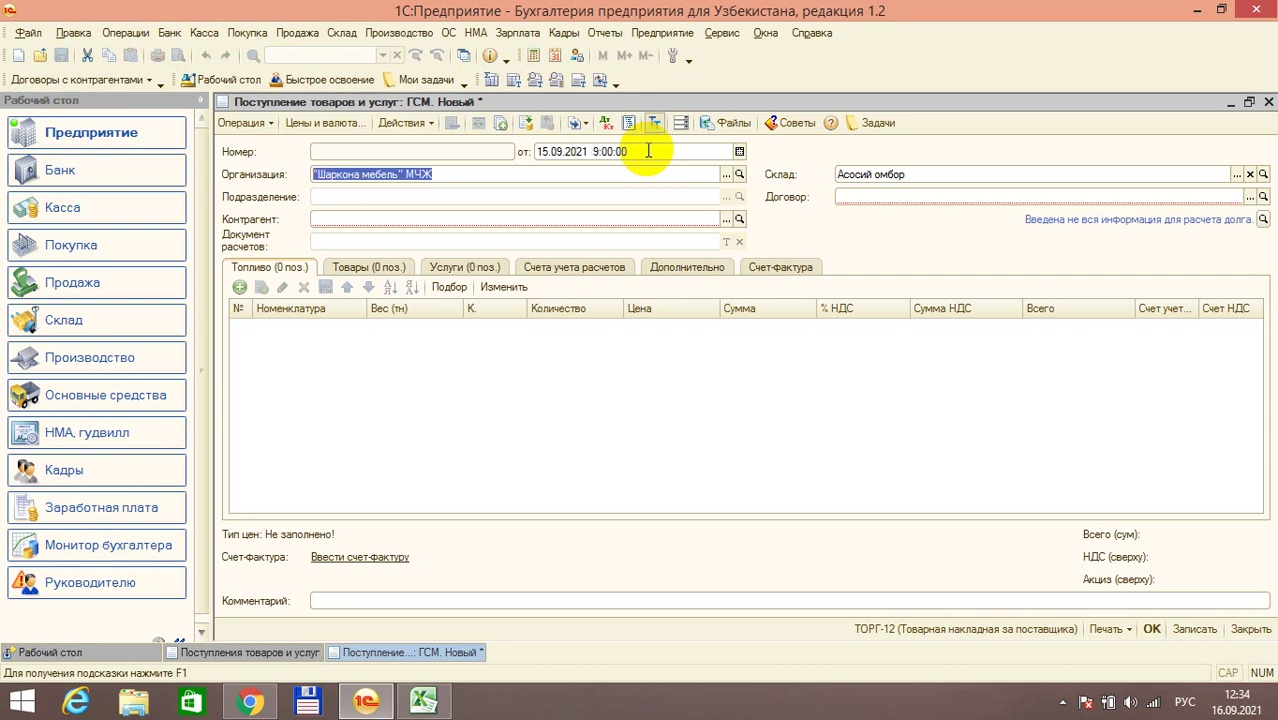
Step: Choose СП ООО "STAR AX" from the Поставщики group as the receipt's counterparty
{"action": "left_click", "coordinate": [585, 218]}
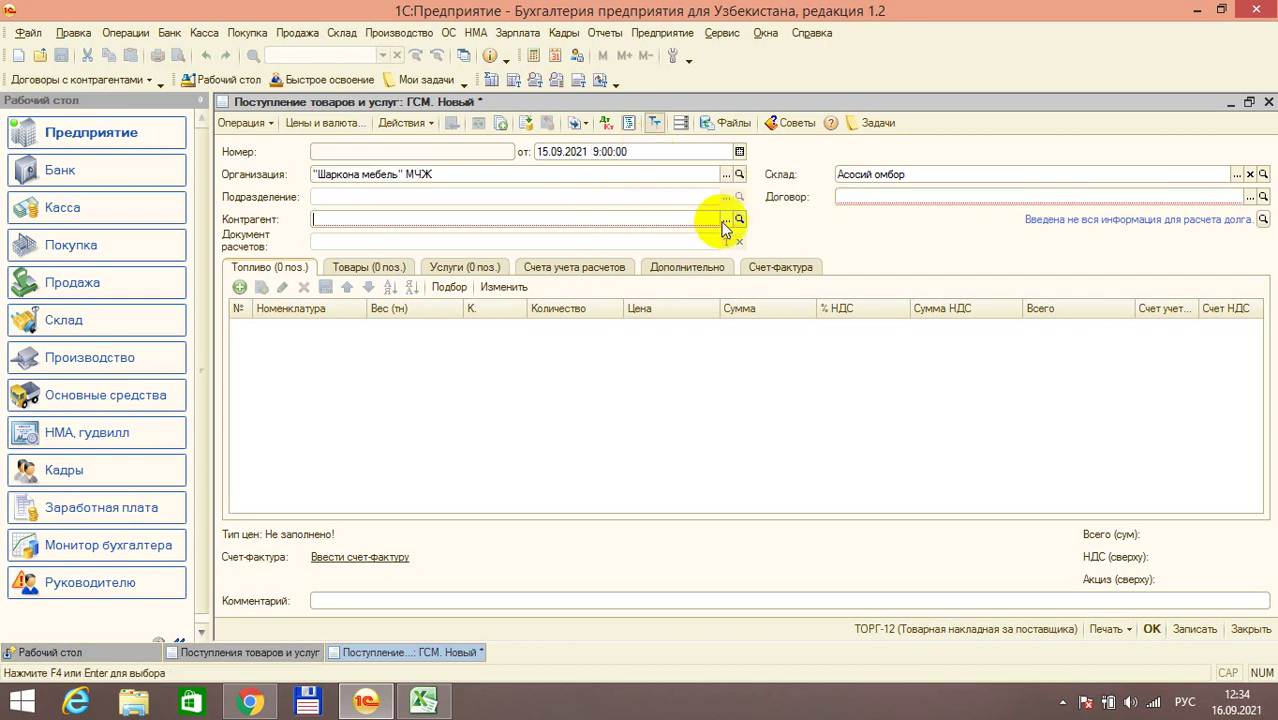
{"action": "left_click", "coordinate": [726, 219]}
{"action": "double_click", "coordinate": [585, 243]}
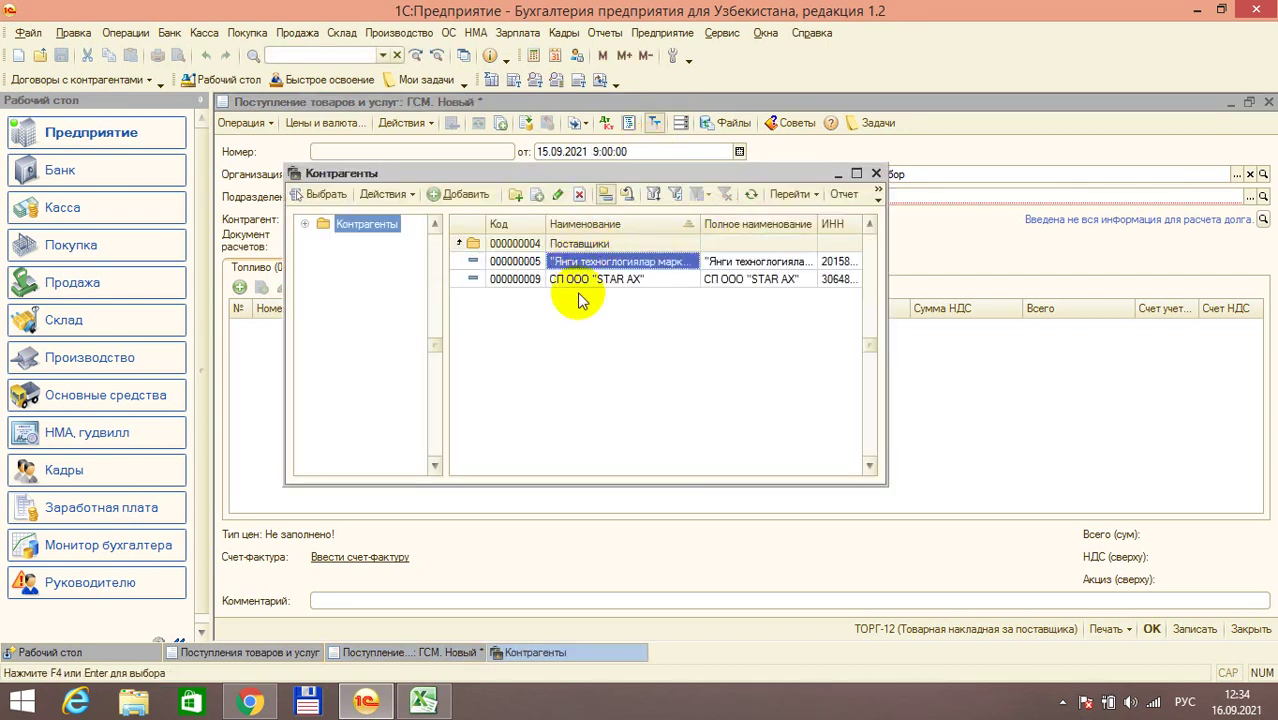
{"action": "left_click", "coordinate": [590, 280]}
{"action": "double_click", "coordinate": [590, 280]}
Step: Add a fuel line to the receipt with the item Дизтопливо from the Материалы, 1030 Топливо group
{"action": "left_click", "coordinate": [315, 340]}
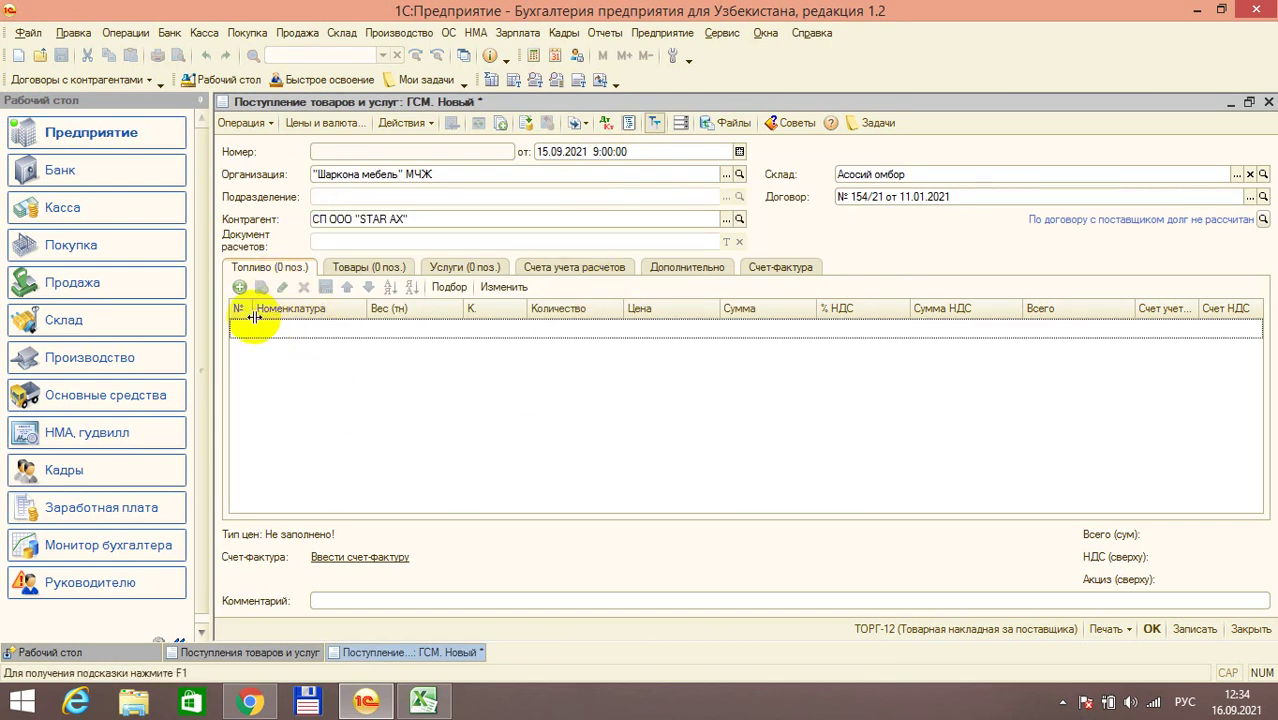
{"action": "left_click", "coordinate": [239, 287]}
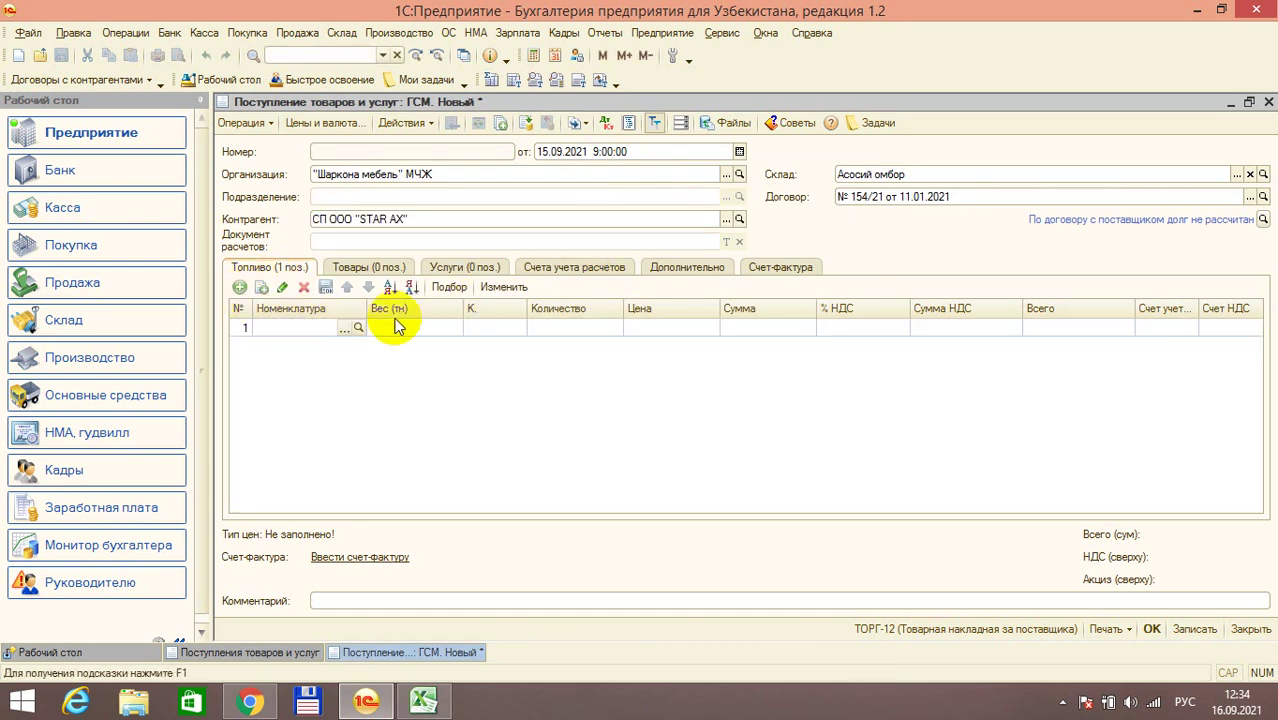
{"action": "left_click", "coordinate": [345, 333]}
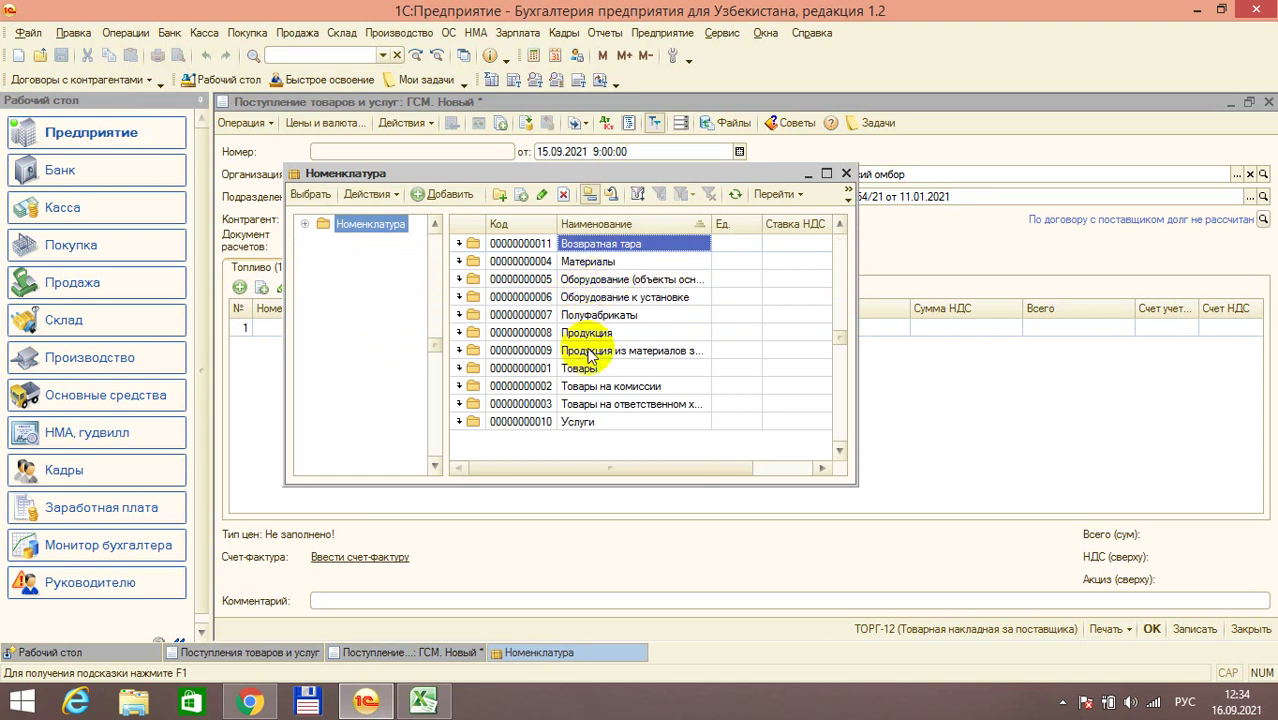
{"action": "double_click", "coordinate": [605, 261]}
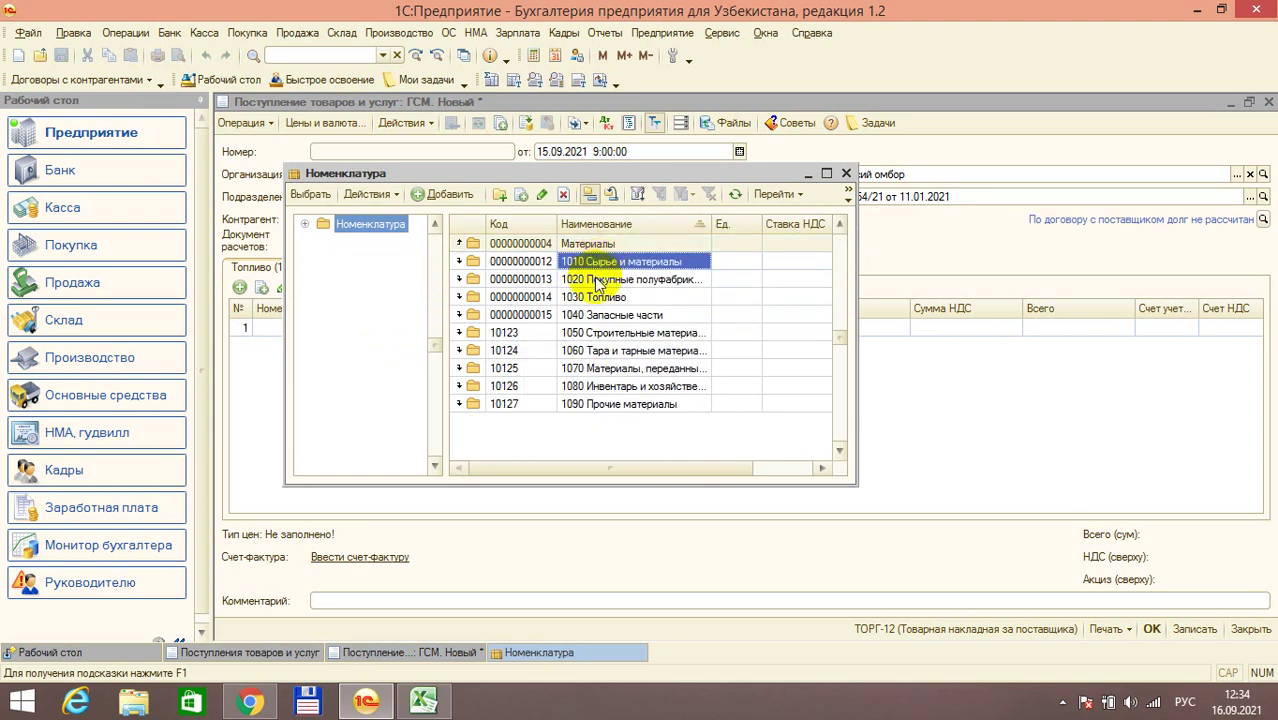
{"action": "double_click", "coordinate": [592, 280]}
{"action": "double_click", "coordinate": [576, 280]}
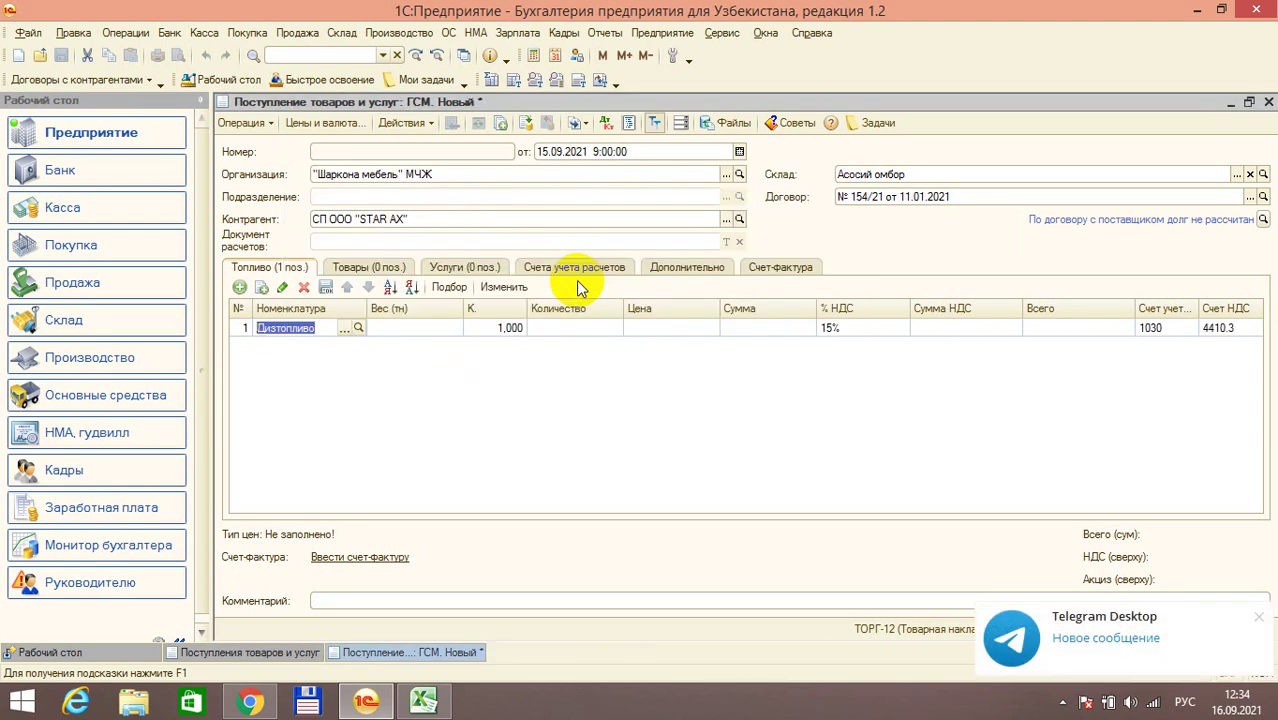
Step: Set the Дизтопливо line's quantity to 30 and its price to 5 000 000
{"action": "left_click", "coordinate": [575, 345]}
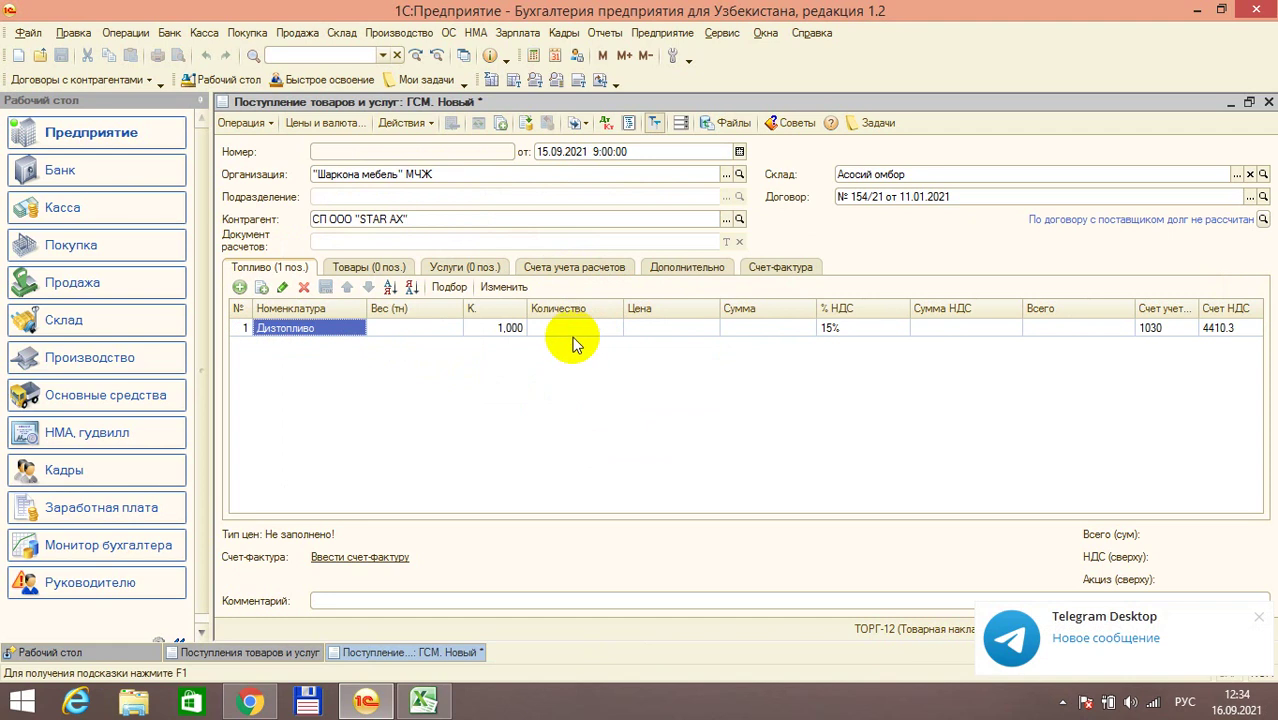
{"action": "double_click", "coordinate": [579, 330]}
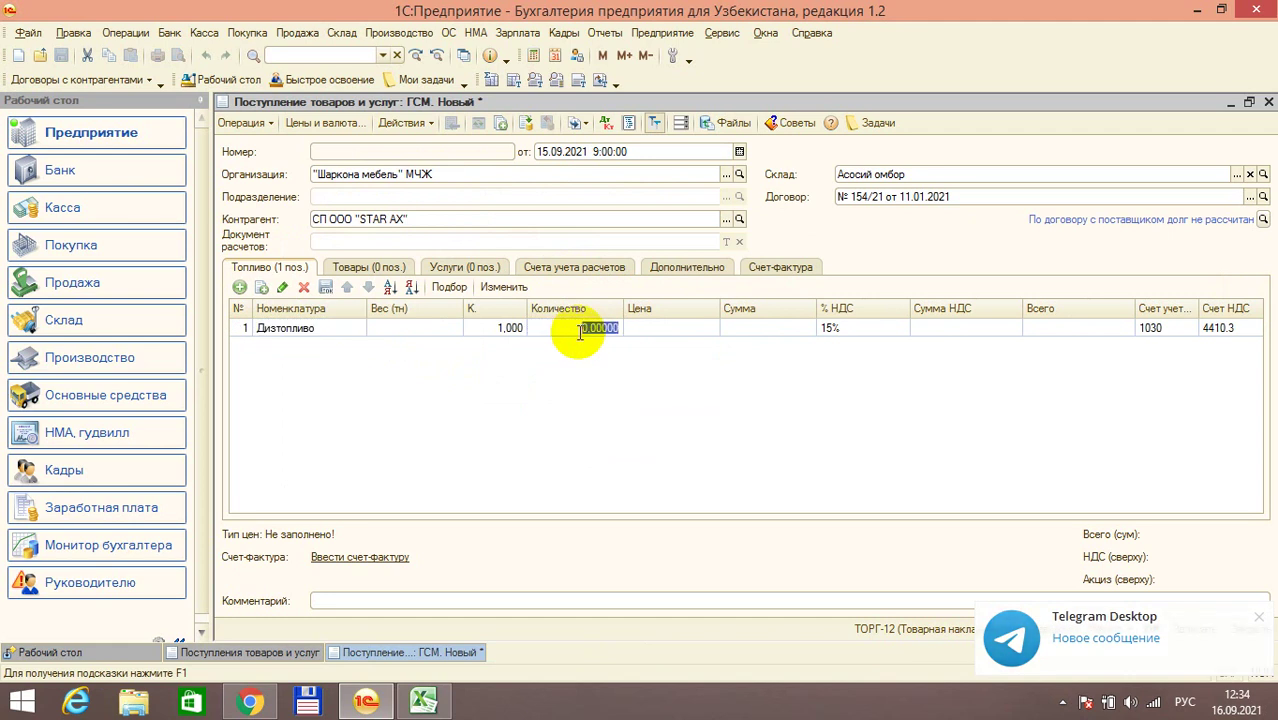
{"action": "type", "text": "30"}
{"action": "key", "text": "Return"}
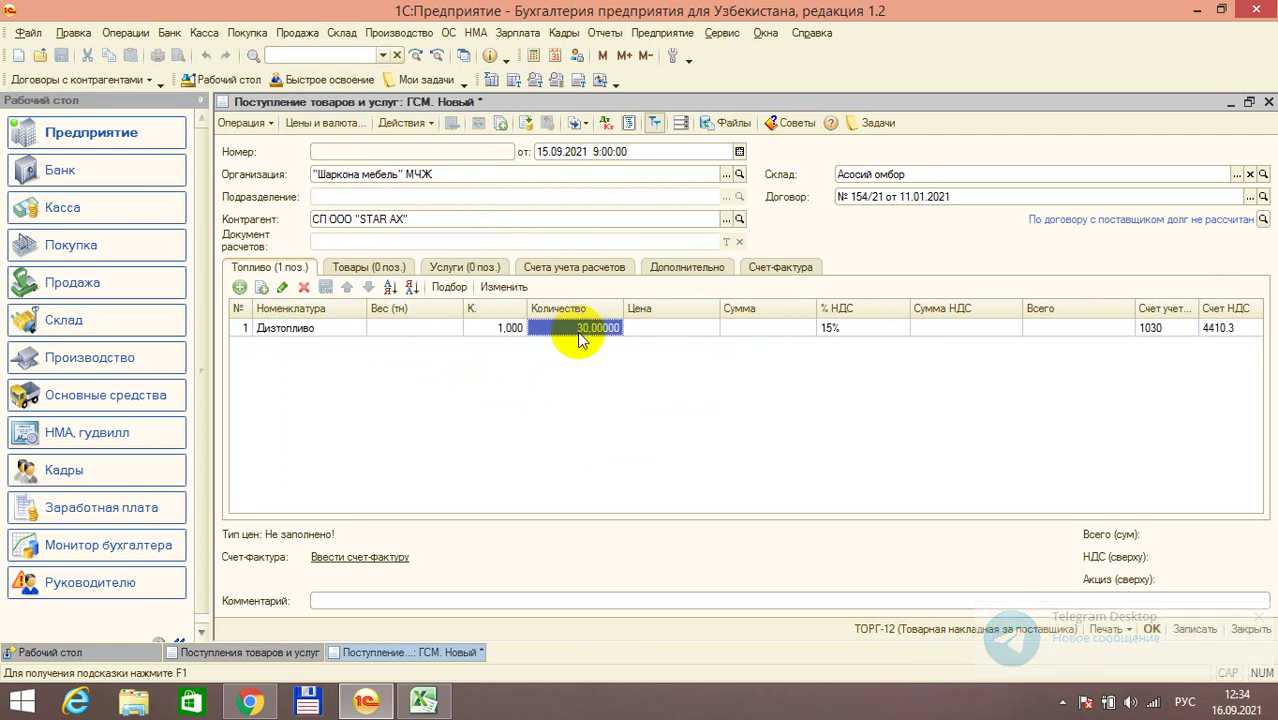
{"action": "double_click", "coordinate": [701, 328]}
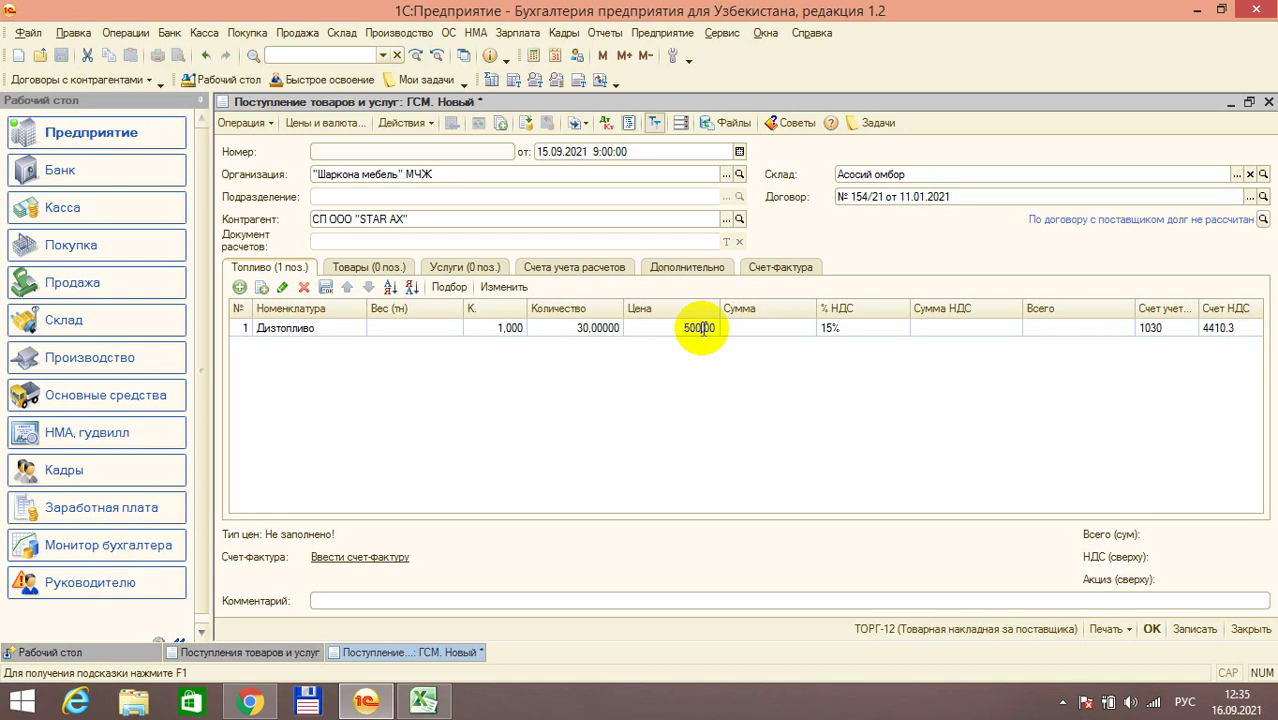
{"action": "key", "text": "Return"}
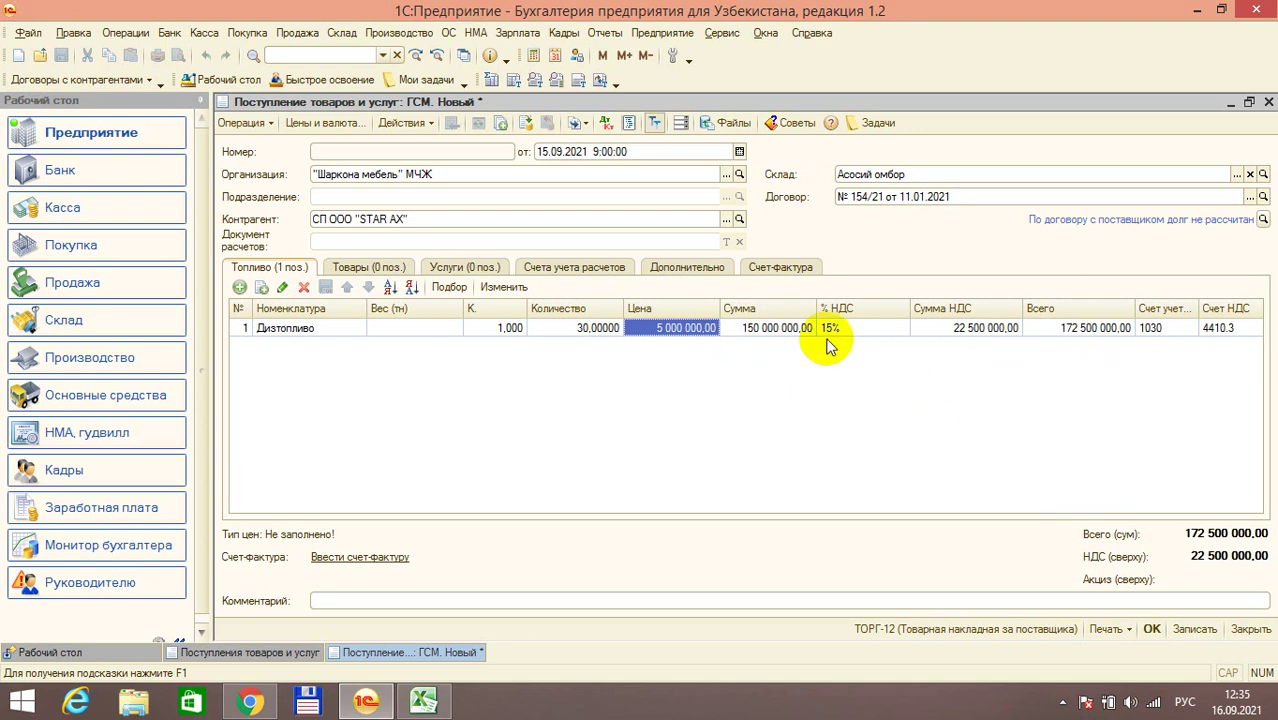
Step: Post the fuel receipt and open its accounting entries
{"action": "left_click", "coordinate": [880, 331]}
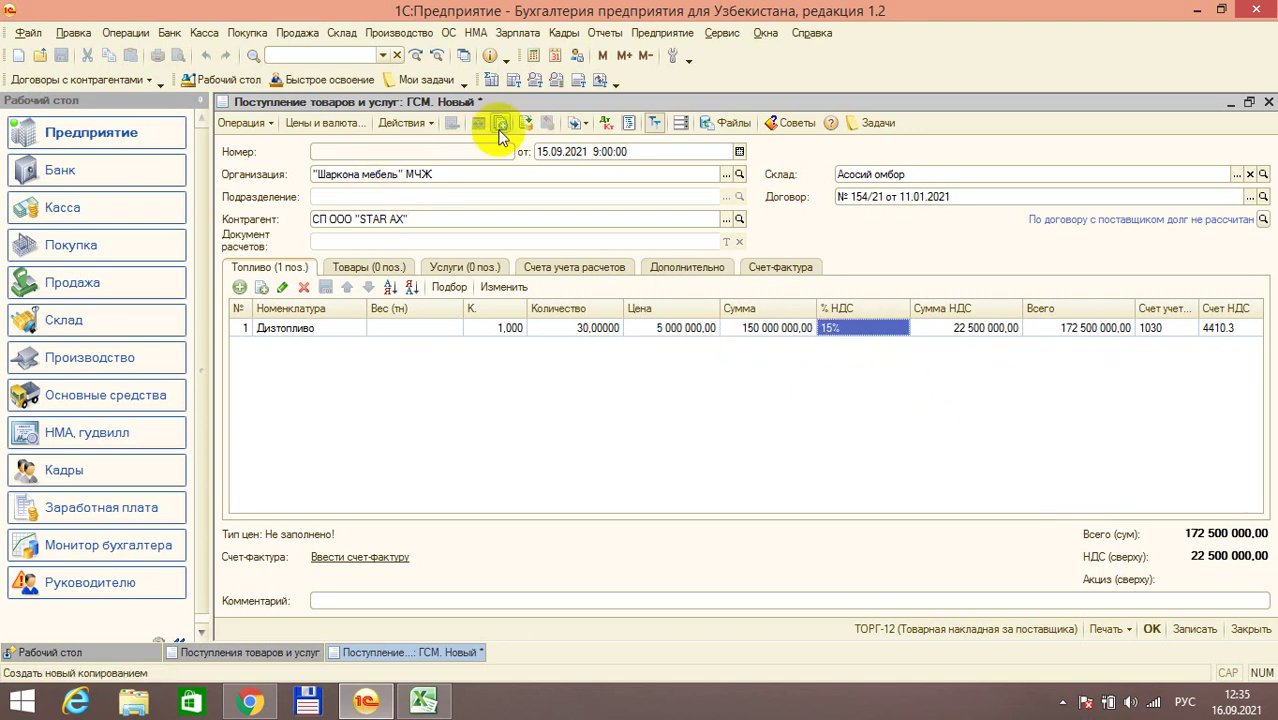
{"action": "left_click", "coordinate": [527, 122]}
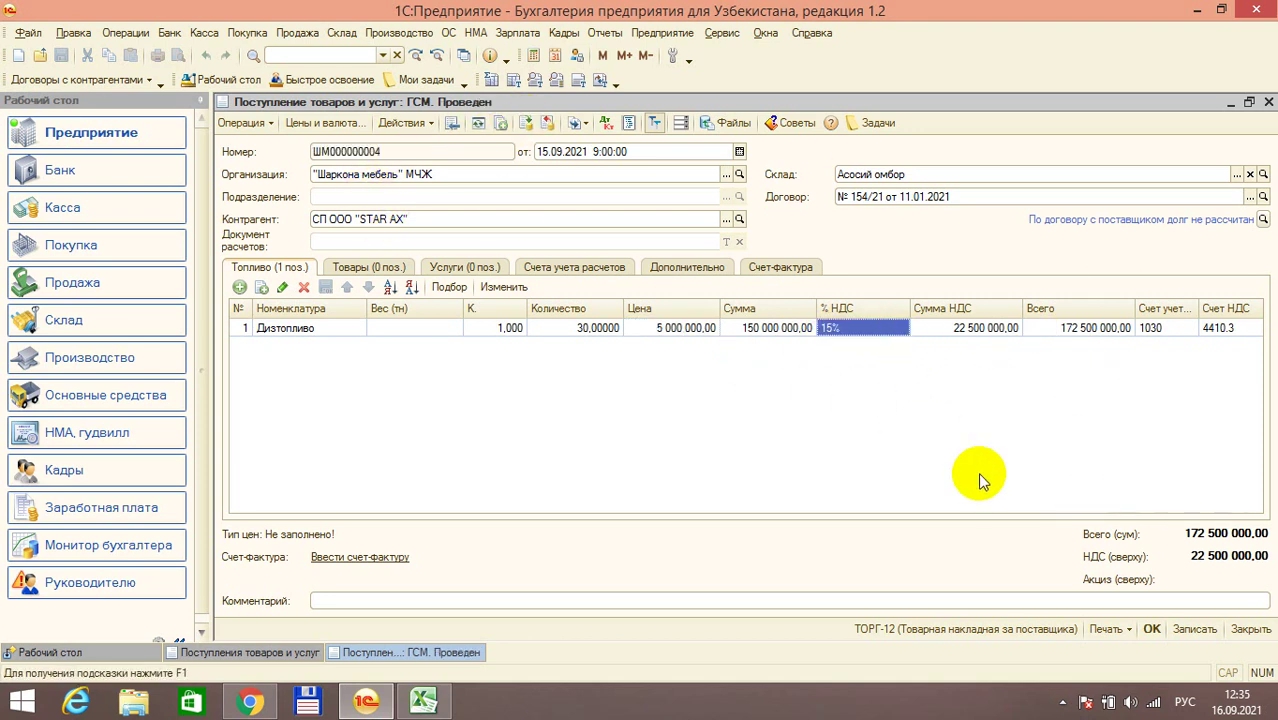
{"action": "left_click", "coordinate": [611, 122]}
Step: Review the debit and credit accounts and amounts in the fuel receipt's entries, and close the entries and the receipt
{"action": "left_click", "coordinate": [306, 286]}
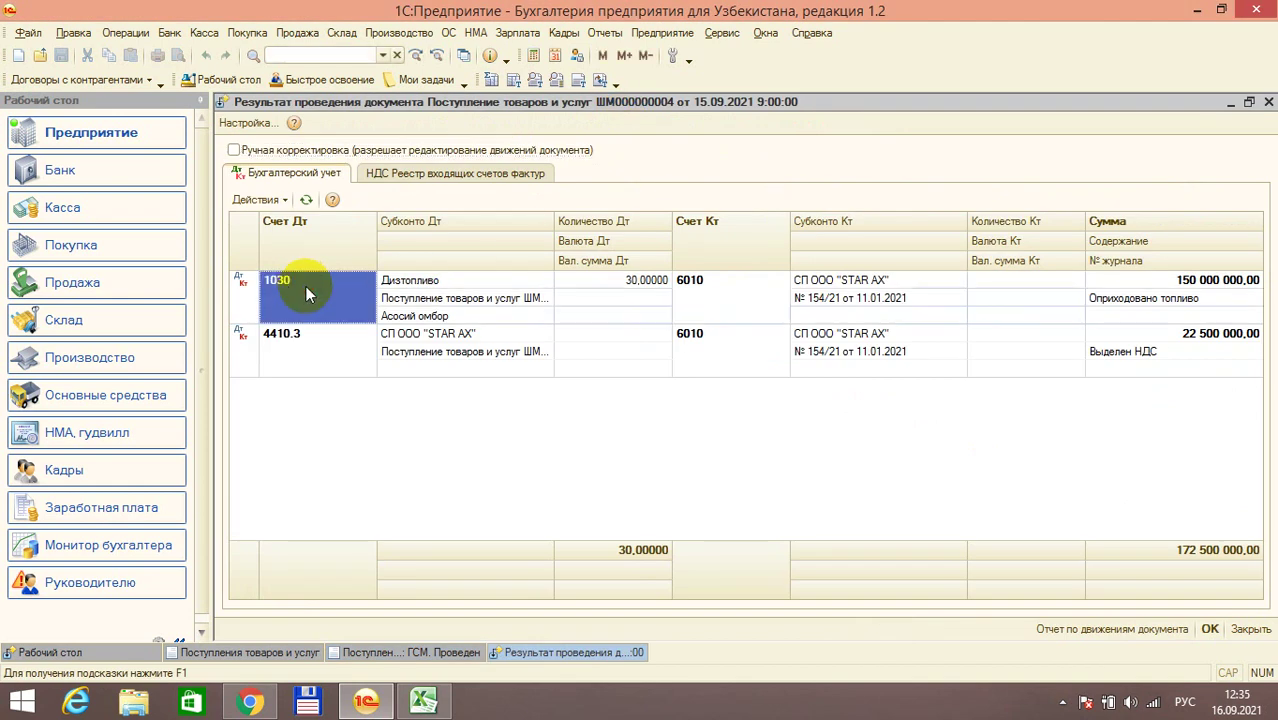
{"action": "left_click", "coordinate": [690, 292]}
{"action": "left_click", "coordinate": [1135, 302]}
{"action": "left_click", "coordinate": [827, 372]}
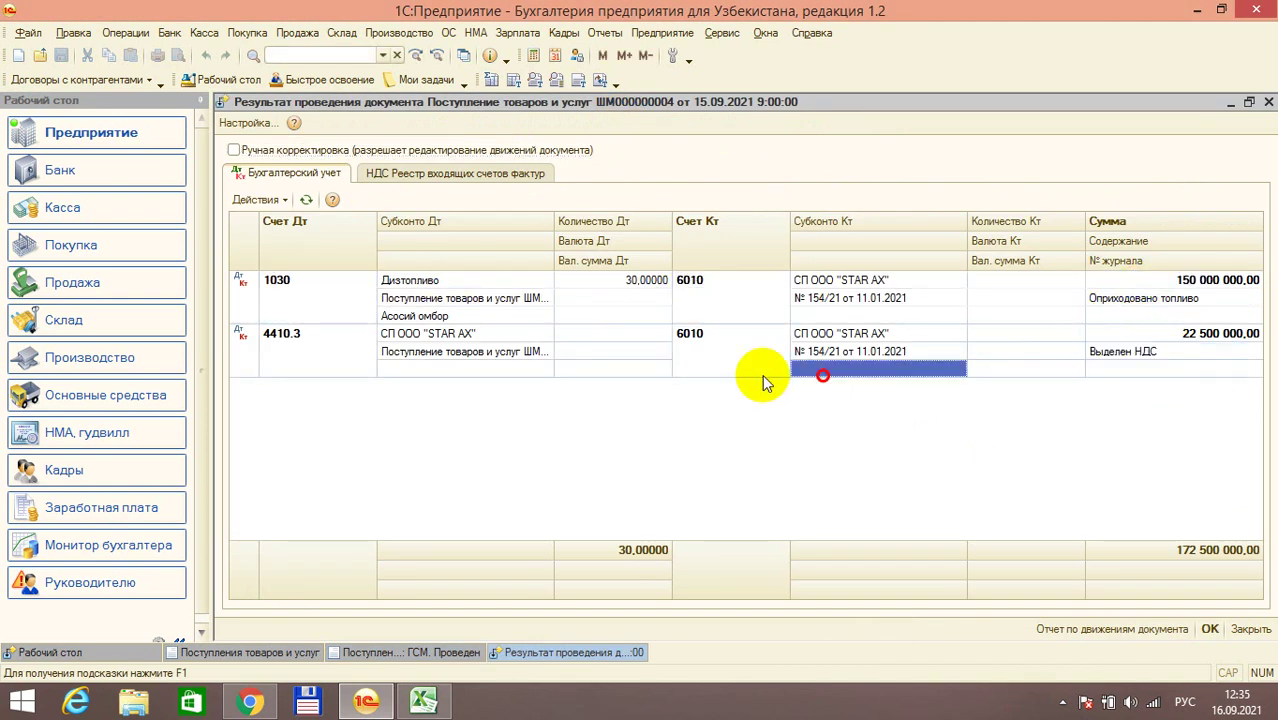
{"action": "left_click", "coordinate": [322, 355]}
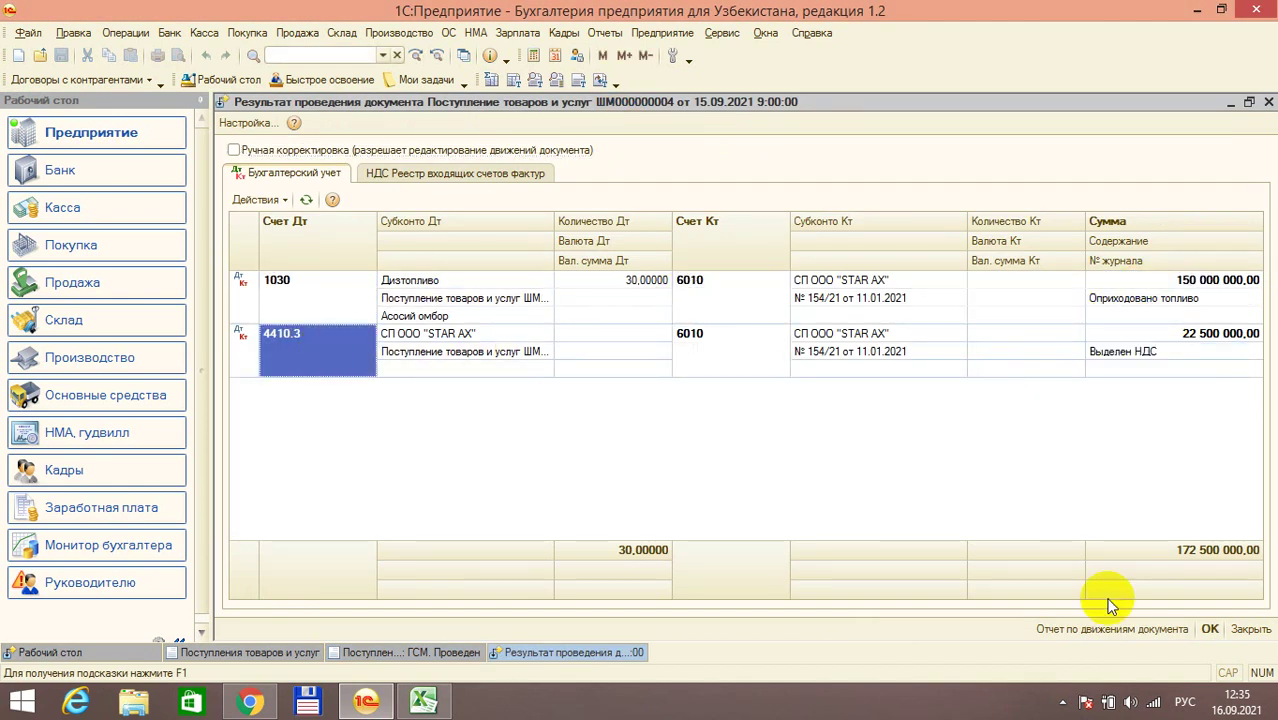
{"action": "left_click", "coordinate": [1210, 629]}
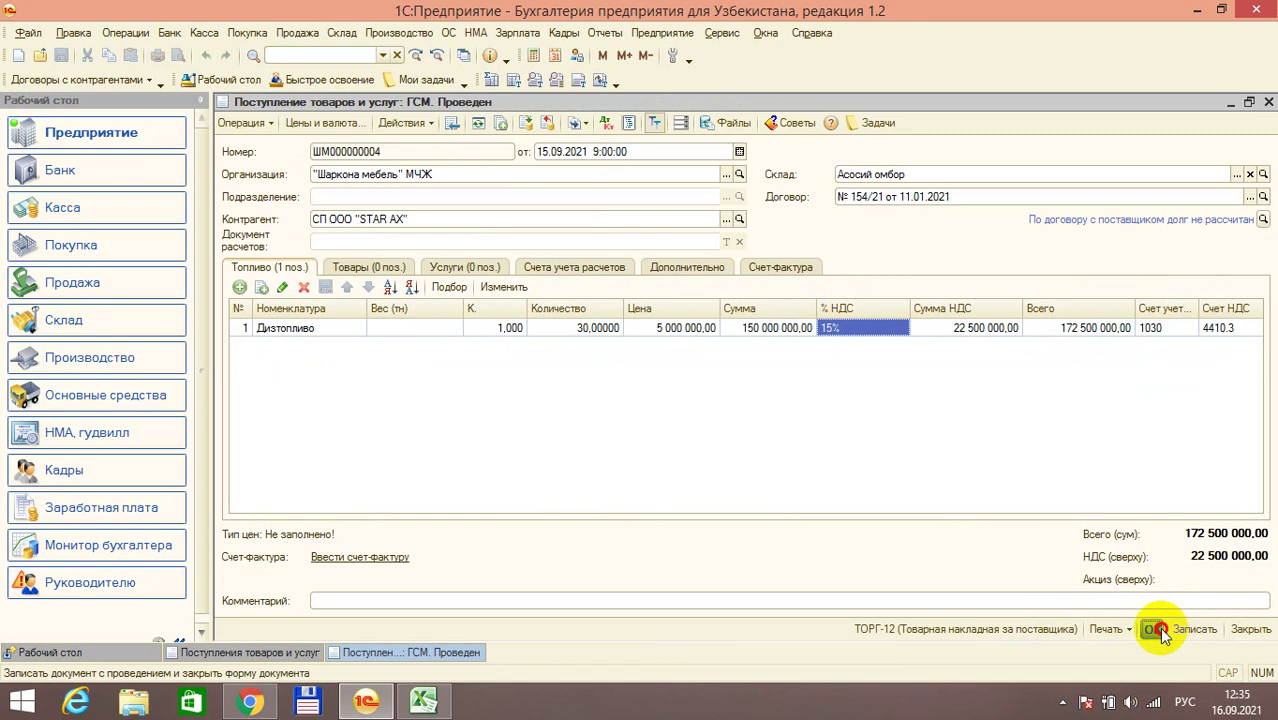
{"action": "left_click", "coordinate": [1160, 631]}
Step: Reopen the ГСМ receipt dated 15.09.2021 from the receipts list, check its fuel line, and close it
{"action": "left_click", "coordinate": [611, 233]}
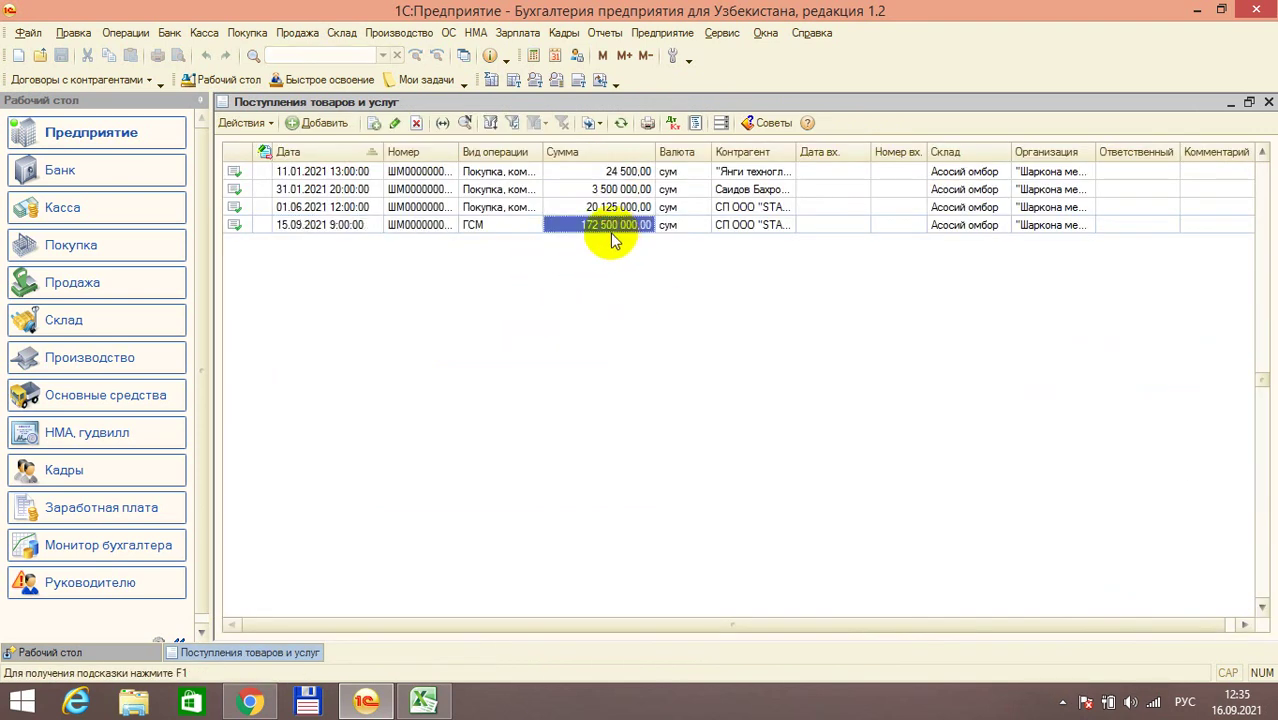
{"action": "left_click", "coordinate": [326, 226]}
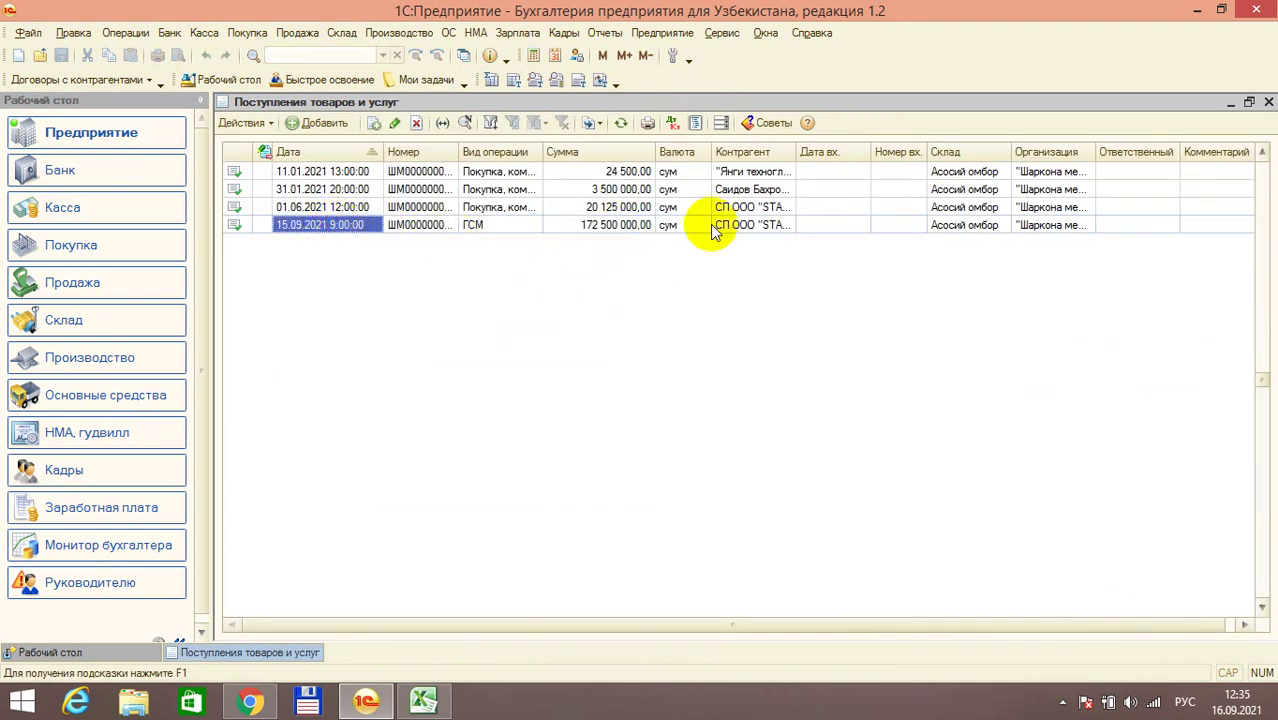
{"action": "double_click", "coordinate": [632, 226]}
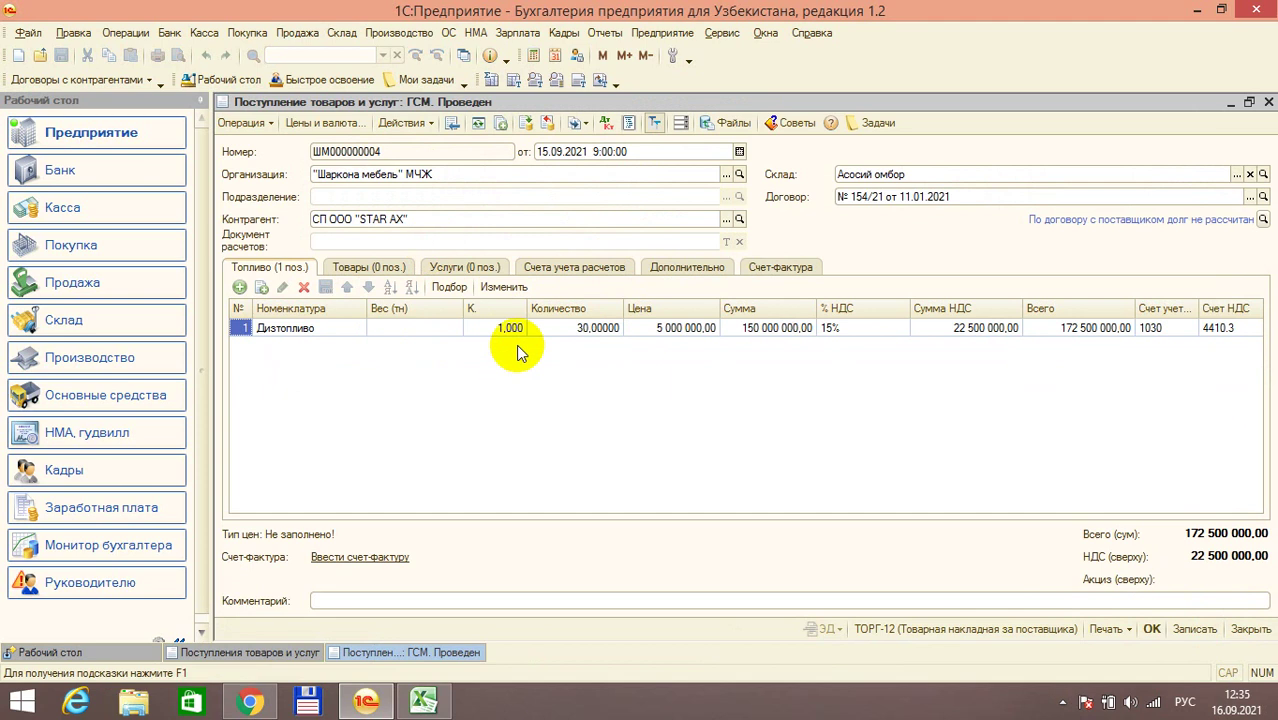
{"action": "left_click", "coordinate": [300, 333]}
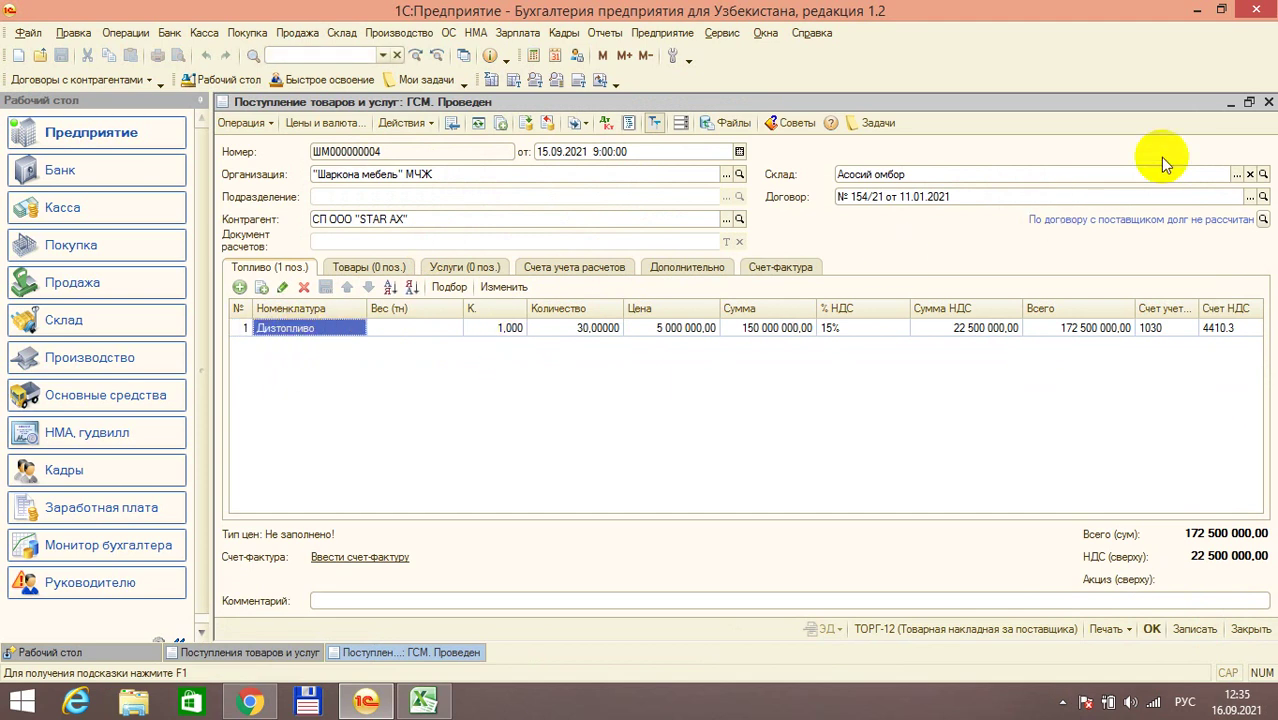
{"action": "left_click", "coordinate": [1268, 102]}
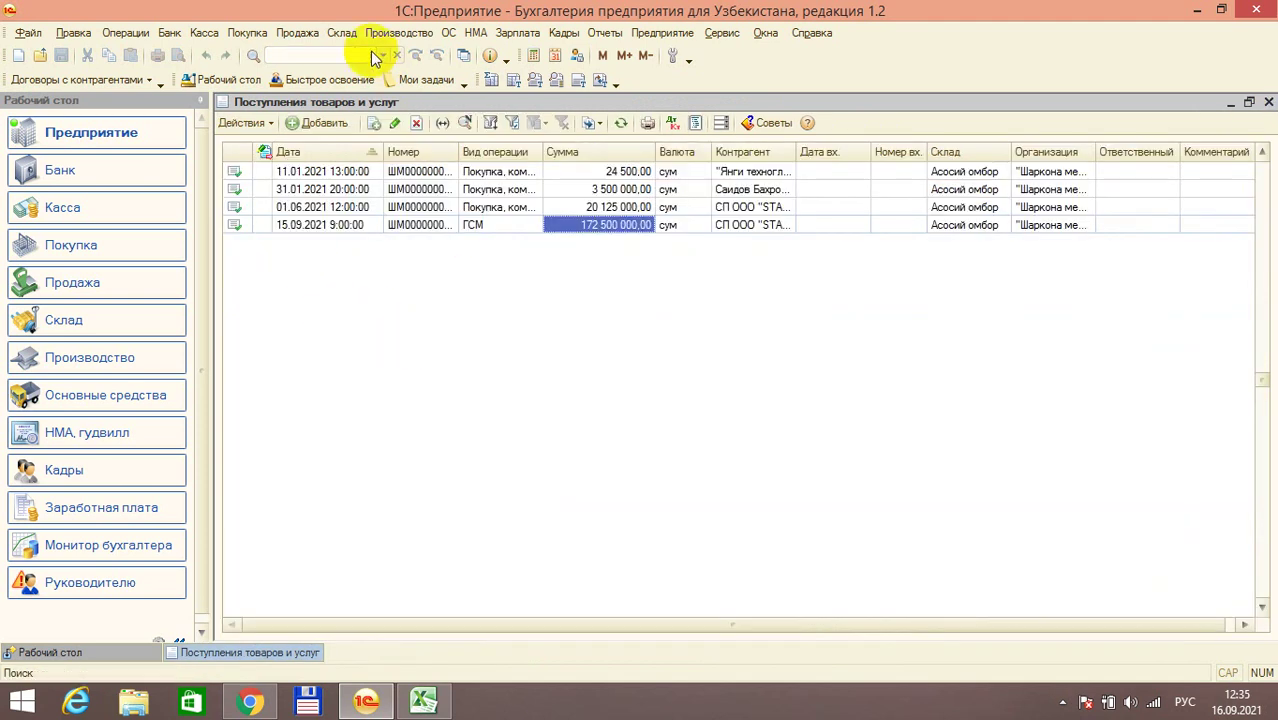
Step: Create a new Комплектация номенклатуры document with the operation type Комплектация
{"action": "left_click", "coordinate": [342, 33]}
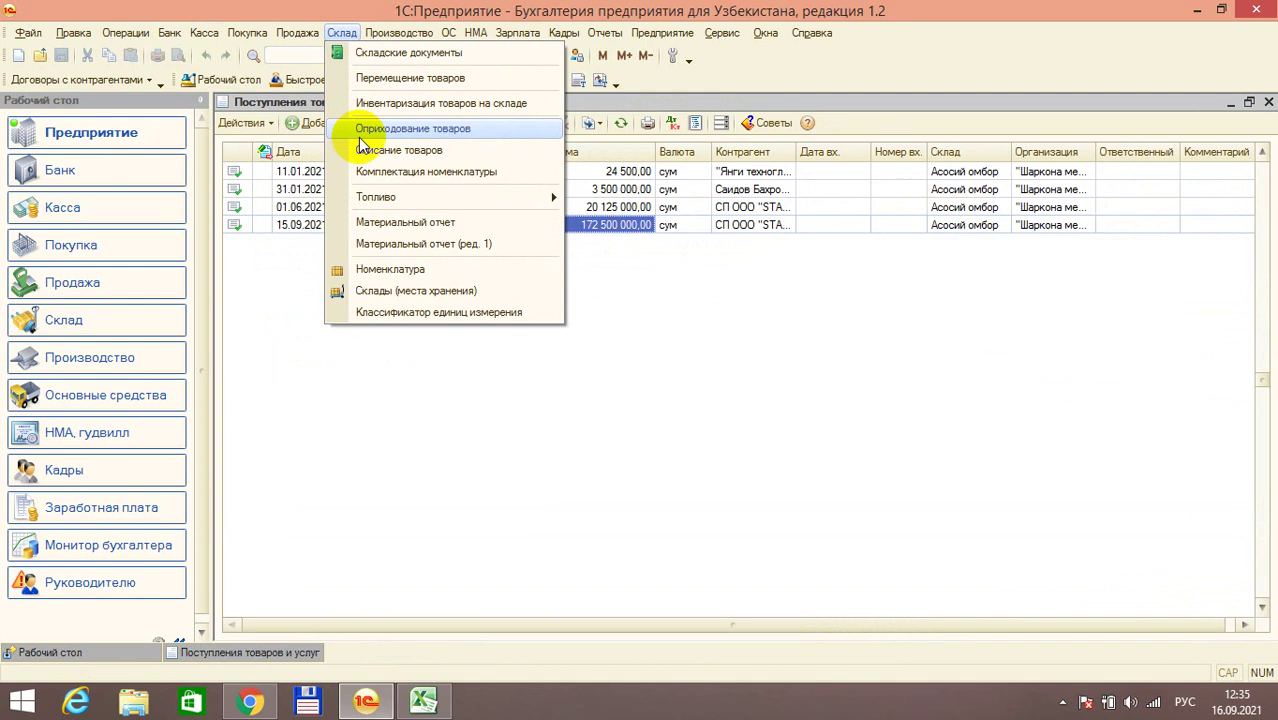
{"action": "left_click", "coordinate": [471, 172]}
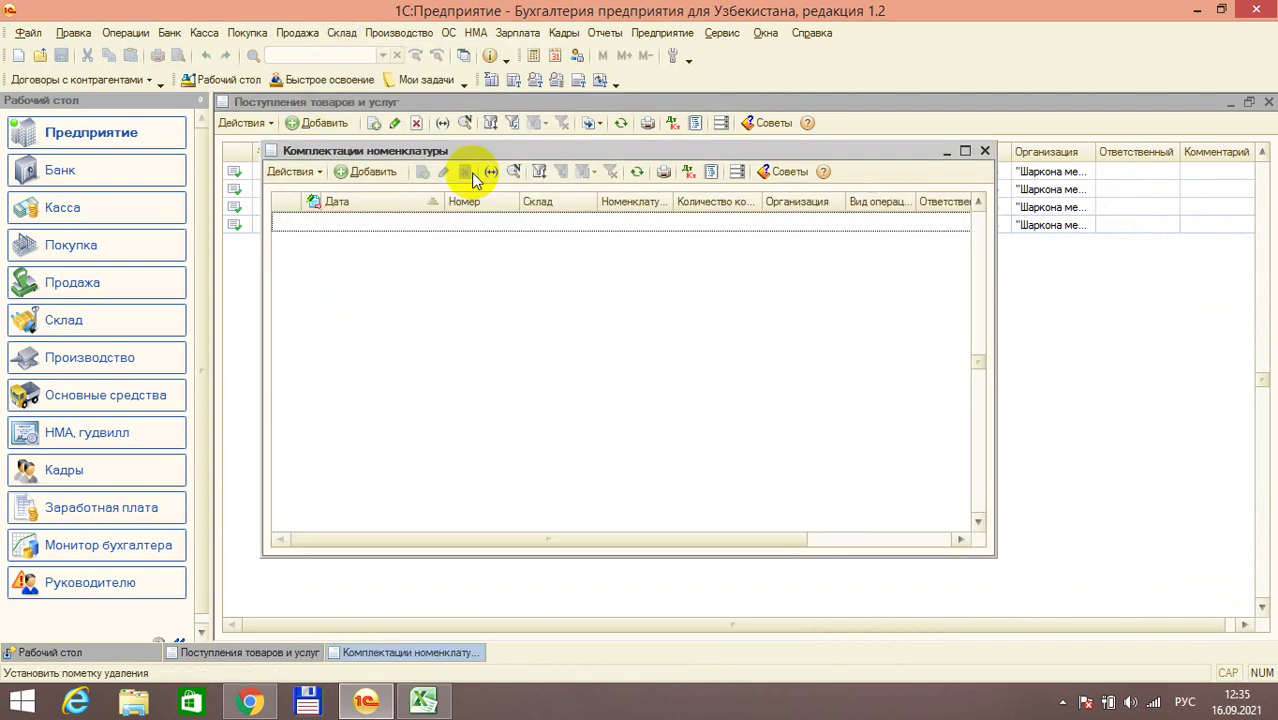
{"action": "left_click", "coordinate": [965, 152]}
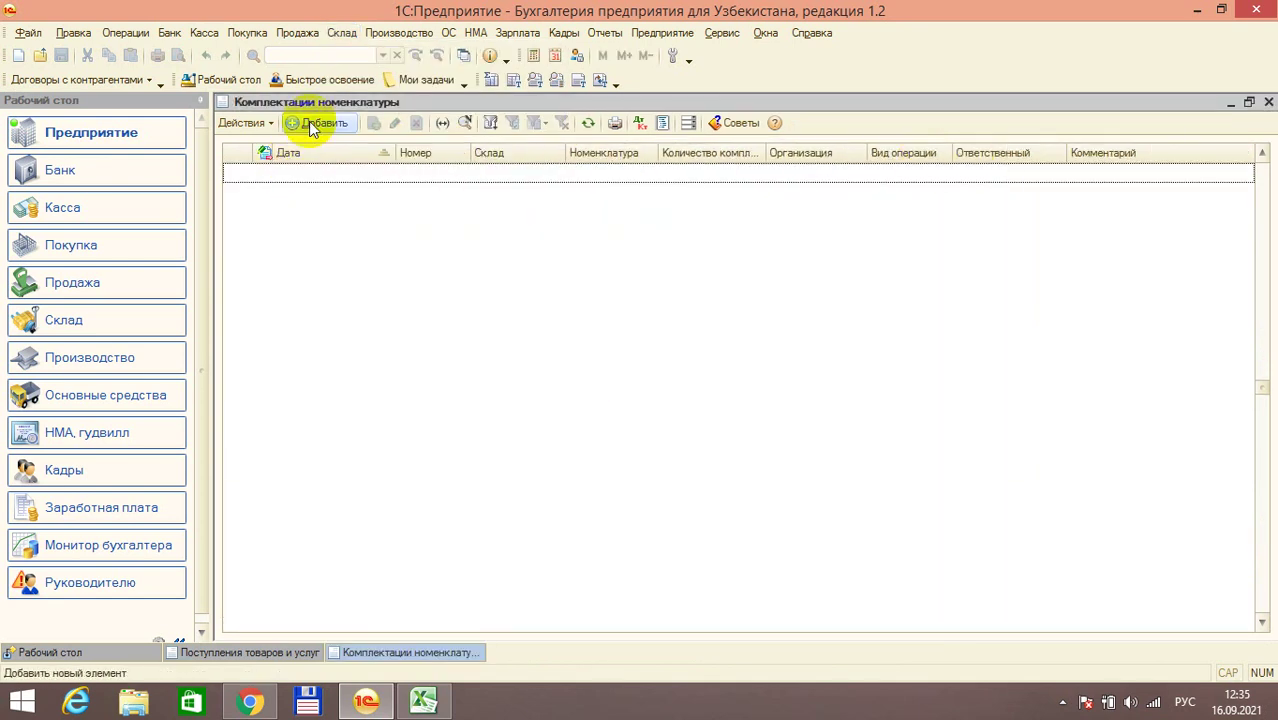
{"action": "left_click", "coordinate": [323, 148]}
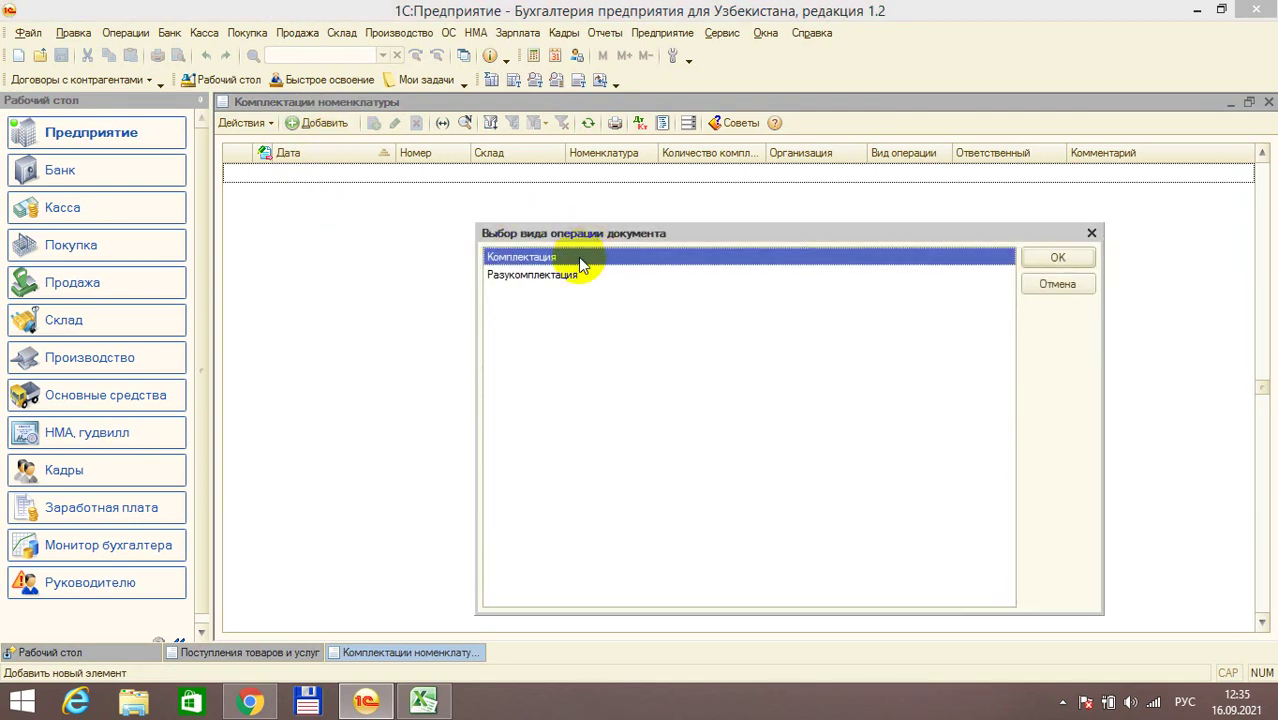
{"action": "left_click", "coordinate": [1057, 257]}
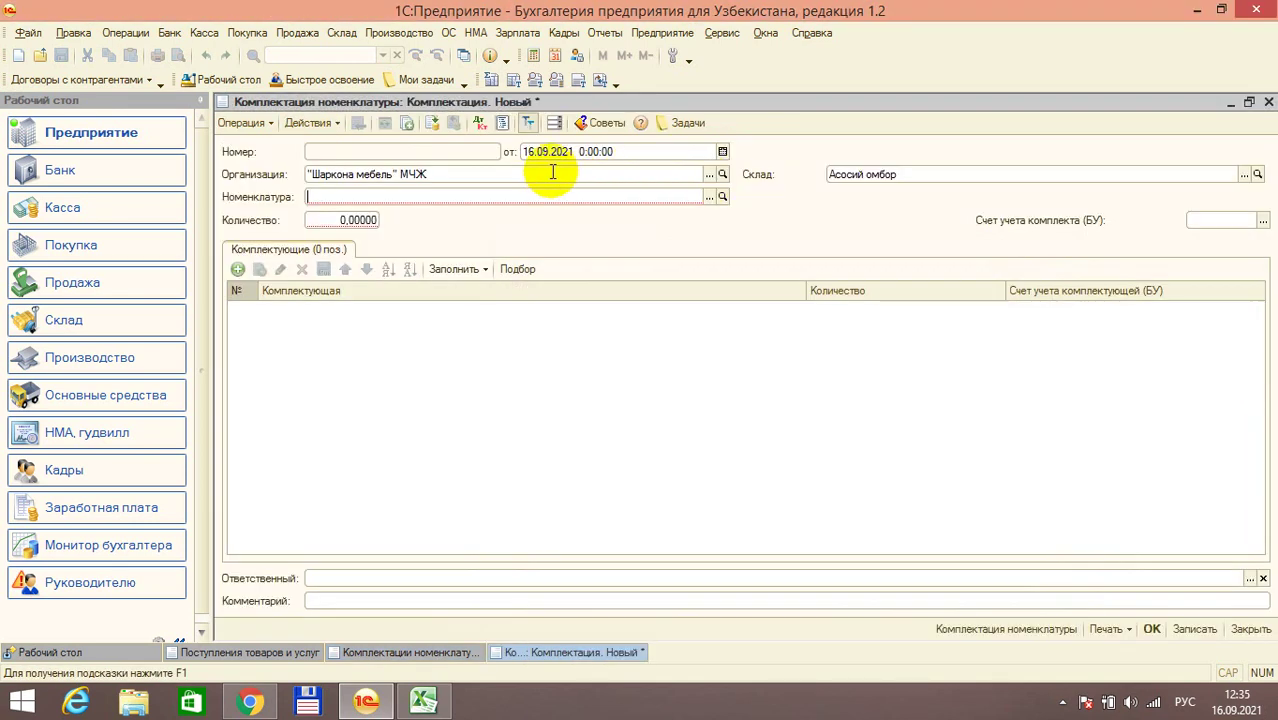
Step: Set the assembly document's date and time to 15.09.2021 12:00:00
{"action": "left_click", "coordinate": [552, 152]}
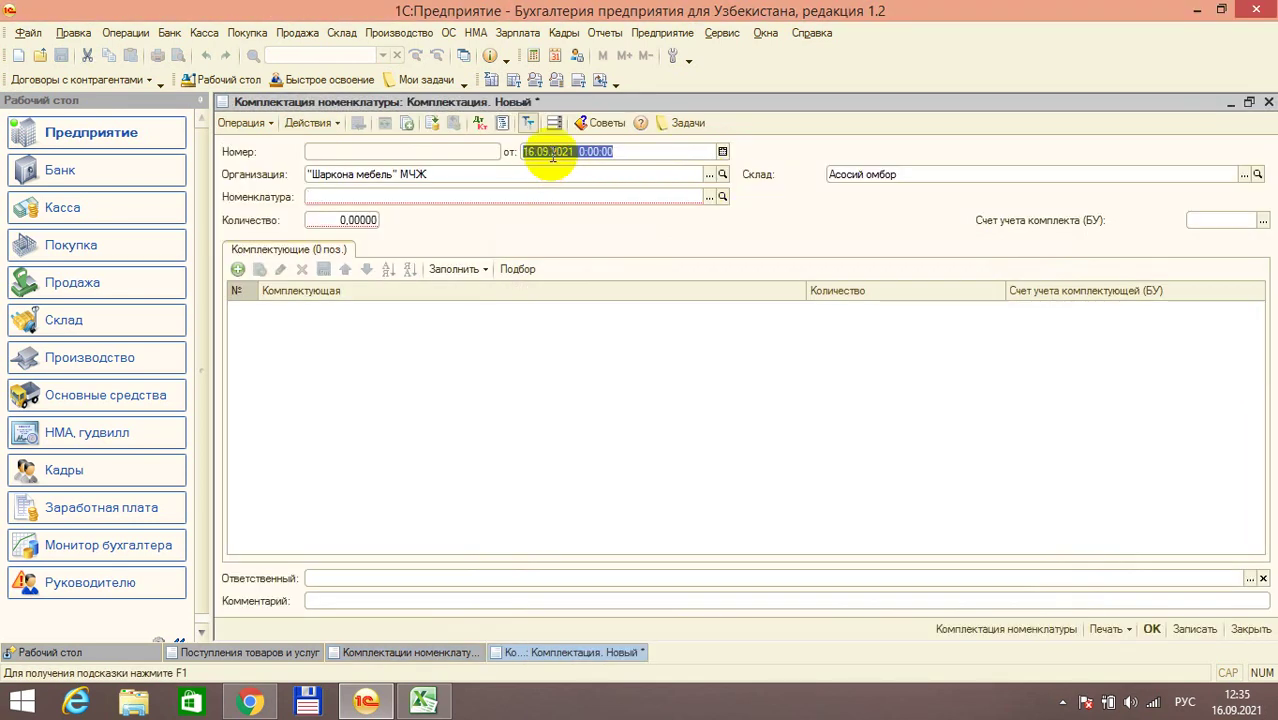
{"action": "type", "text": "1"}
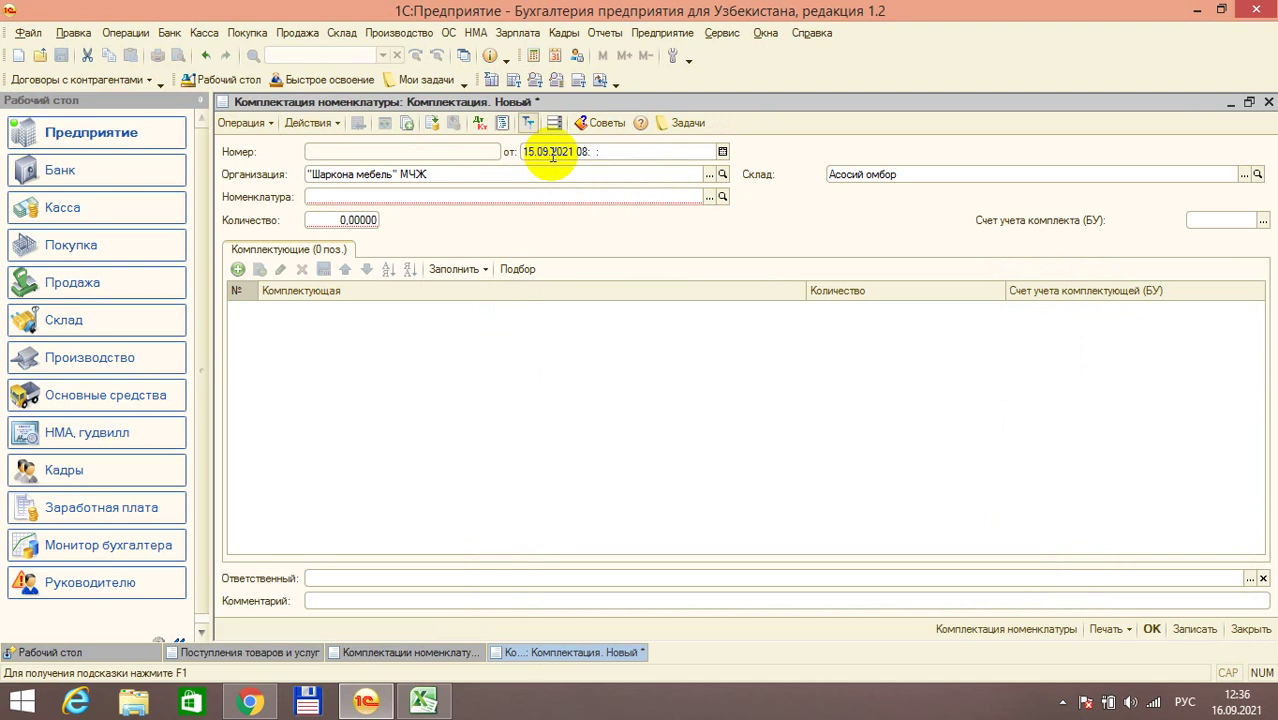
{"action": "left_click_drag", "start_coordinate": [598, 154], "coordinate": [576, 150]}
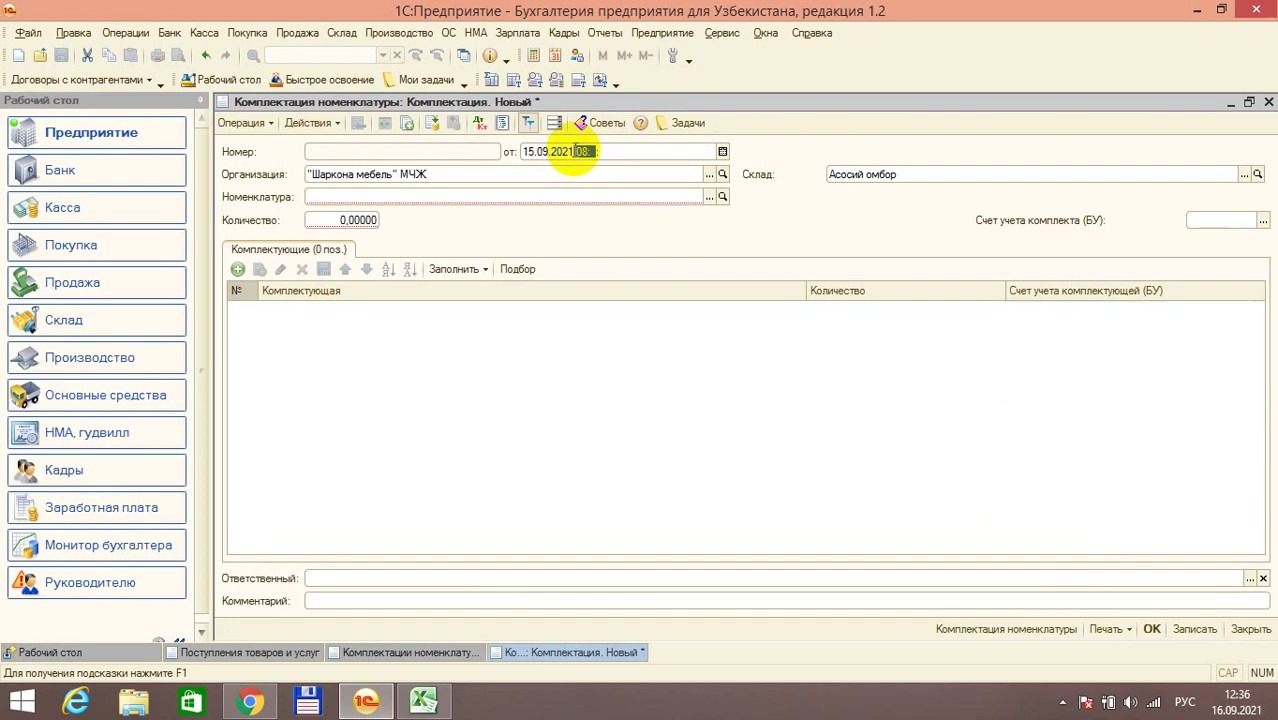
{"action": "type", "text": "12"}
{"action": "key", "text": "Return"}
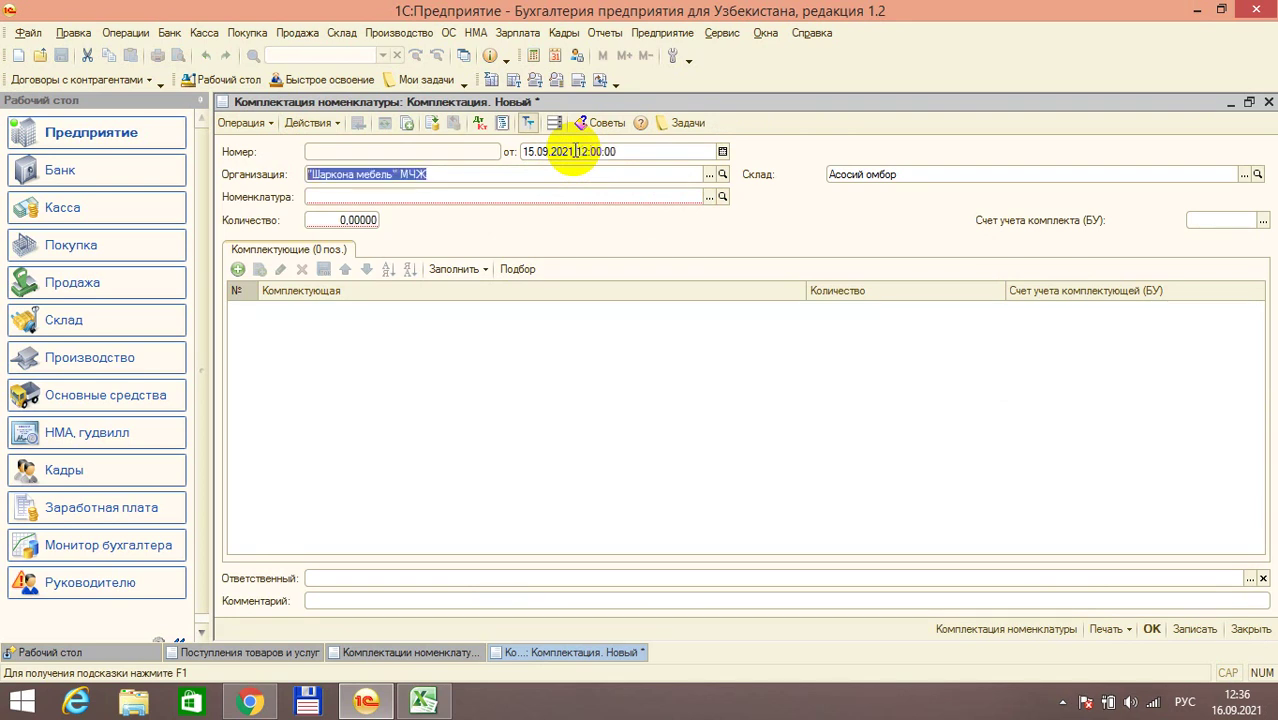
Step: Choose Дизтопливо from Материалы, 1030 Топливо as the assembled item with quantity 30 000, and open the component picker
{"action": "left_click", "coordinate": [631, 195]}
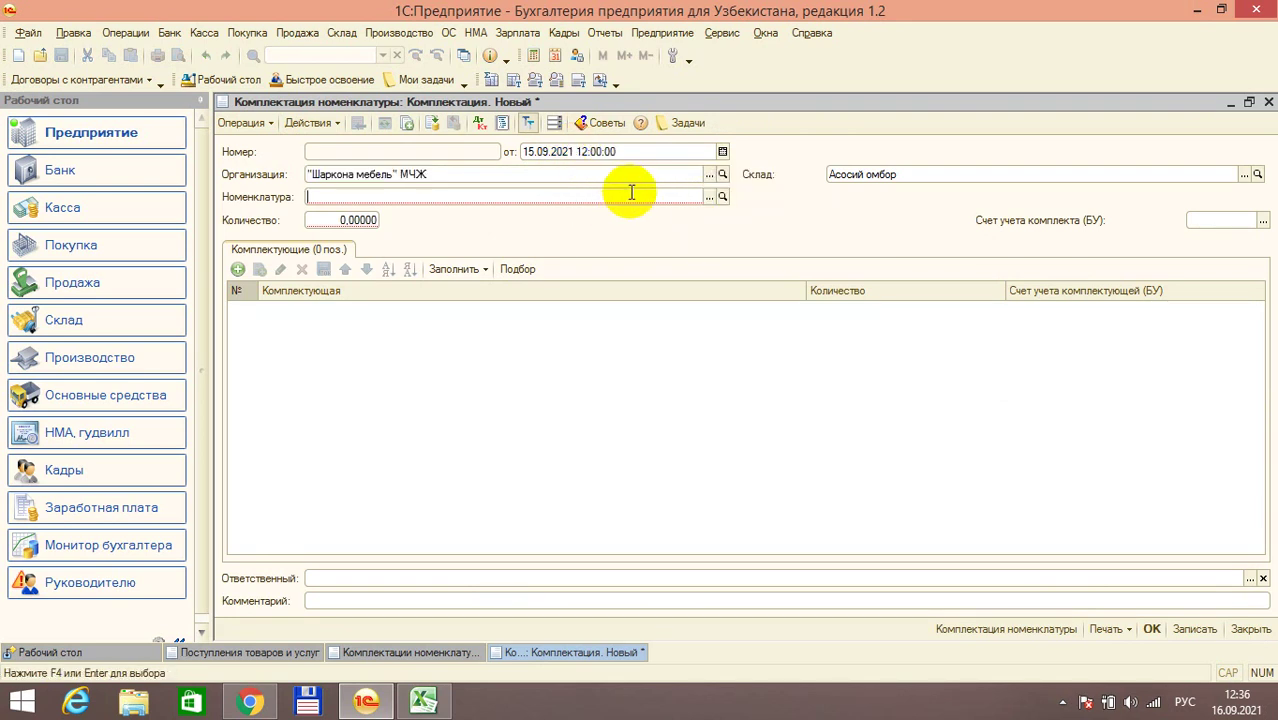
{"action": "left_click", "coordinate": [709, 196]}
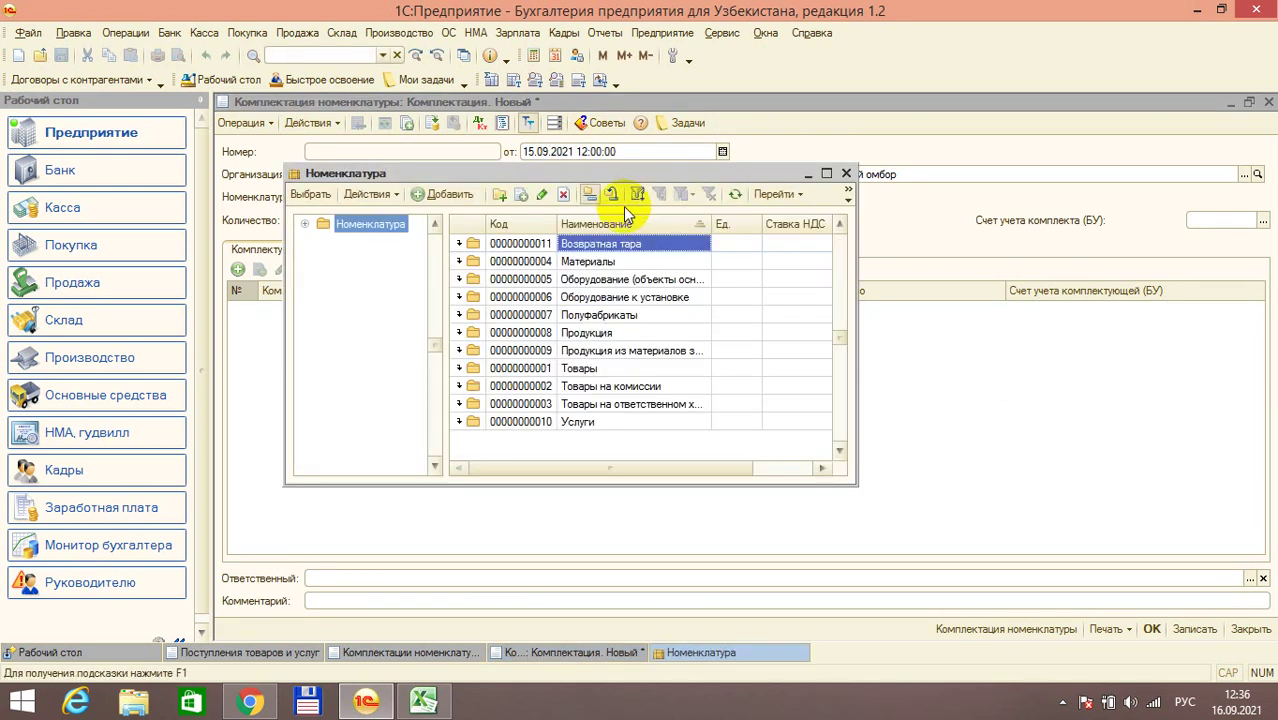
{"action": "double_click", "coordinate": [610, 262]}
{"action": "double_click", "coordinate": [608, 297]}
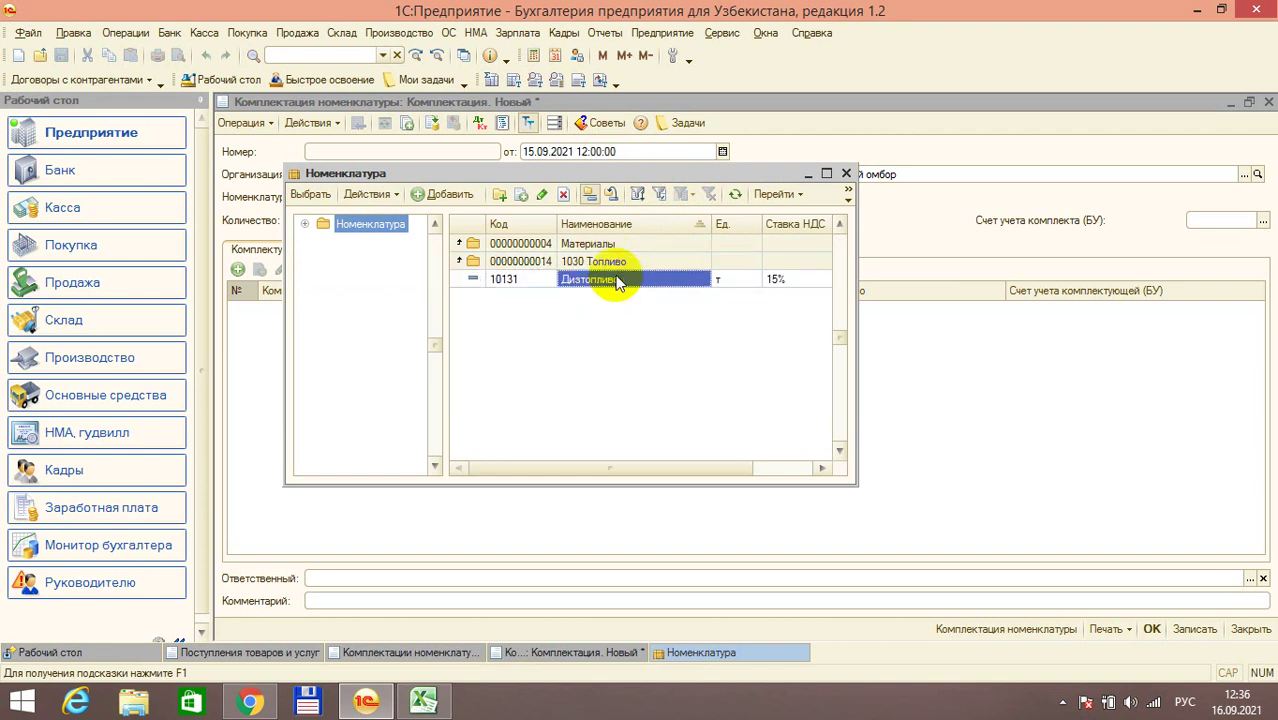
{"action": "double_click", "coordinate": [615, 281]}
{"action": "left_click", "coordinate": [352, 220]}
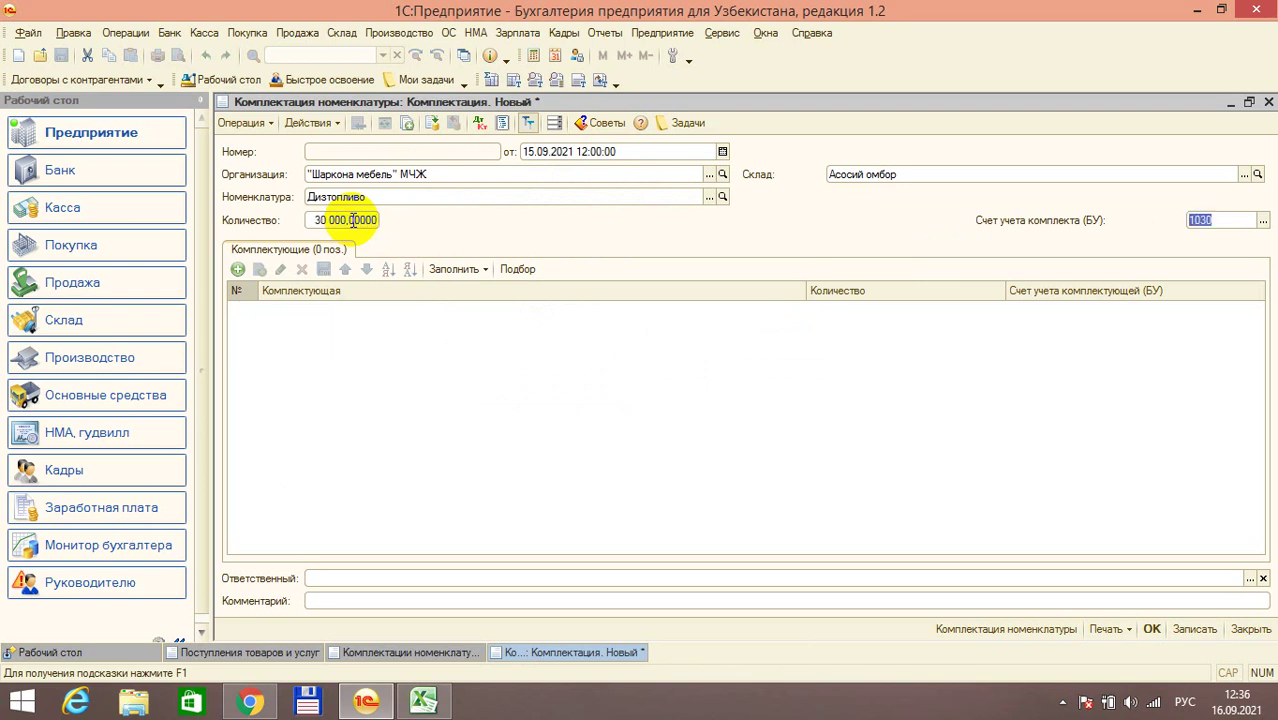
{"action": "left_click", "coordinate": [506, 270]}
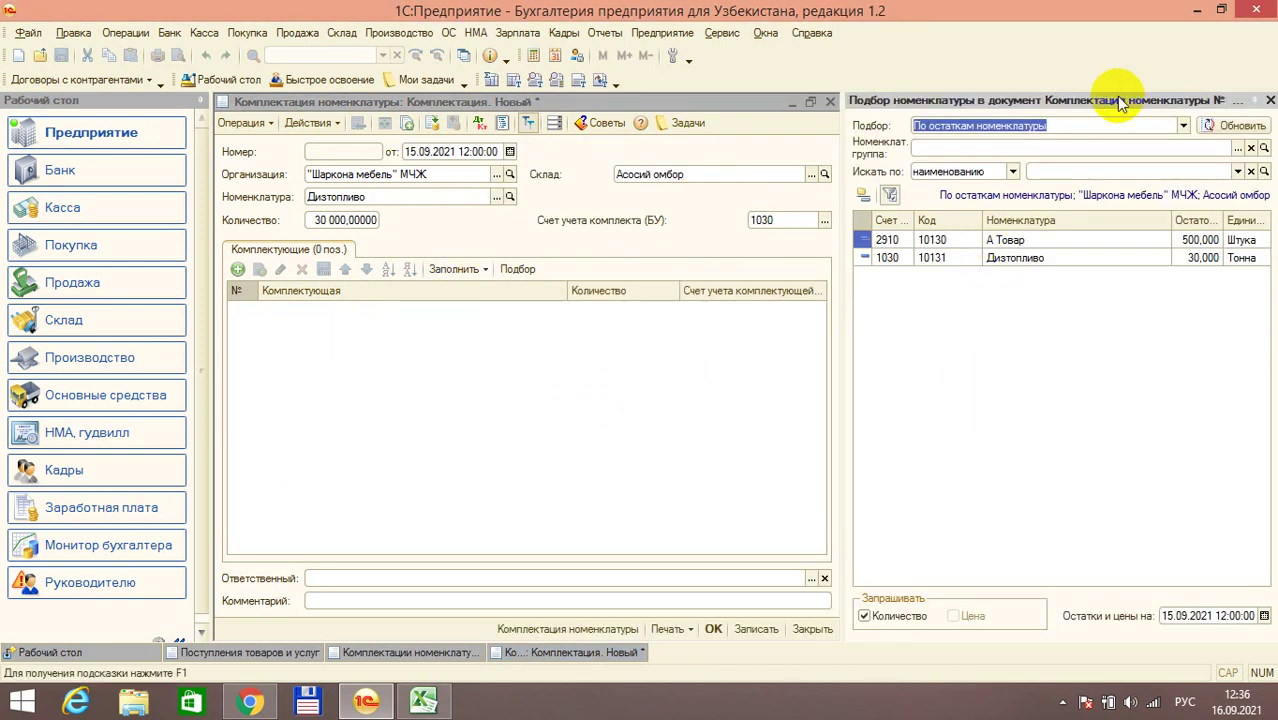
Step: Compare the picker's По справочнику and По остаткам номенклатуры modes, trying the hierarchical view and the in-stock filter
{"action": "left_click", "coordinate": [1183, 125]}
{"action": "left_click", "coordinate": [955, 142]}
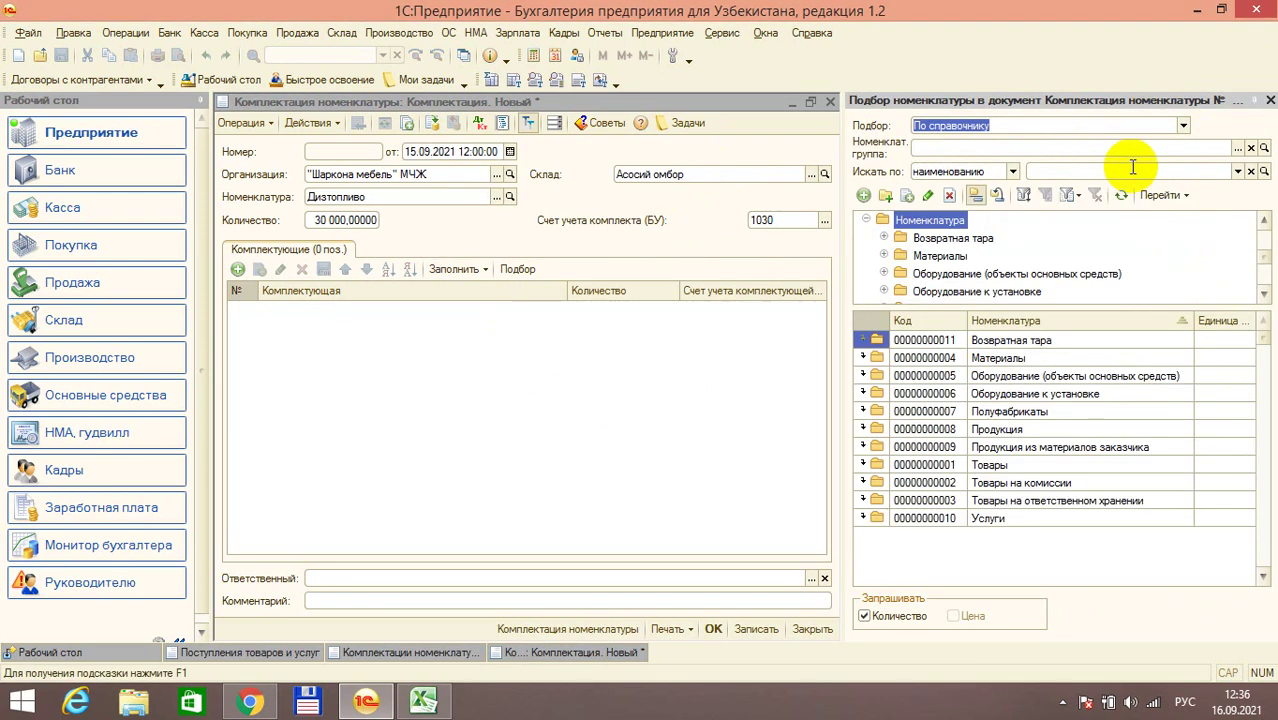
{"action": "left_click", "coordinate": [1183, 125]}
{"action": "left_click", "coordinate": [1010, 158]}
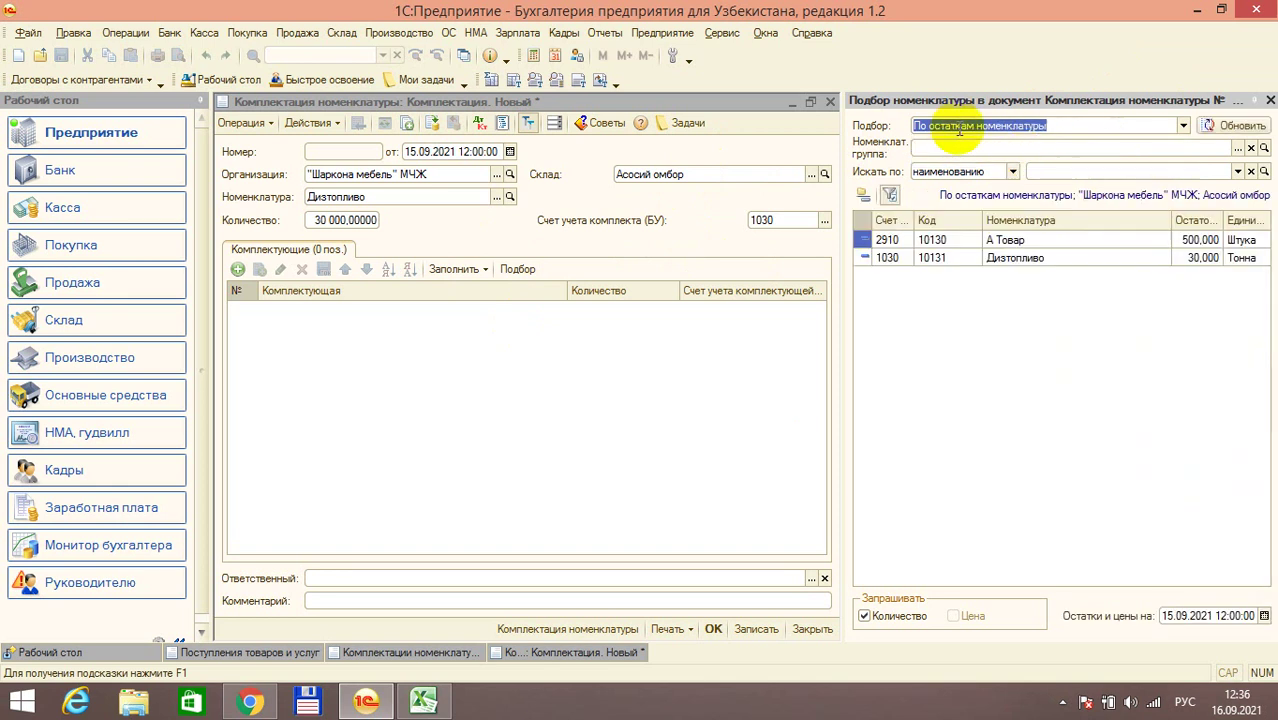
{"action": "left_click", "coordinate": [863, 197]}
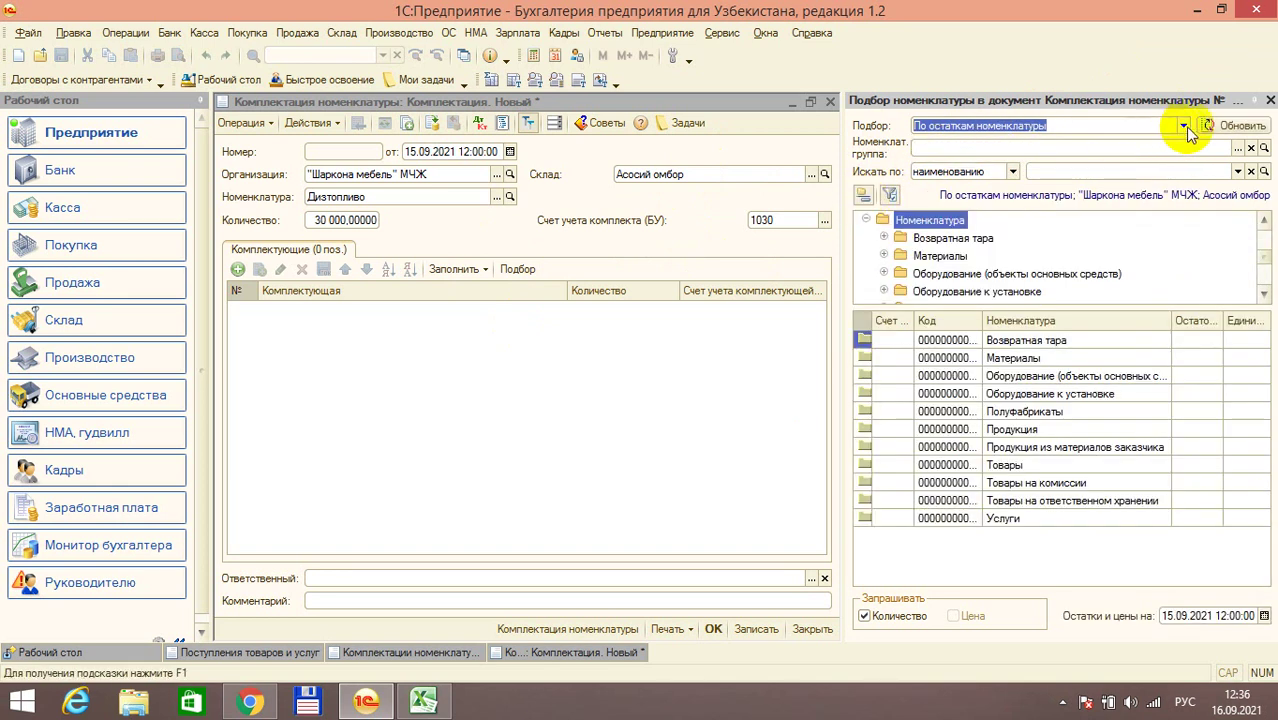
{"action": "left_click", "coordinate": [1183, 125]}
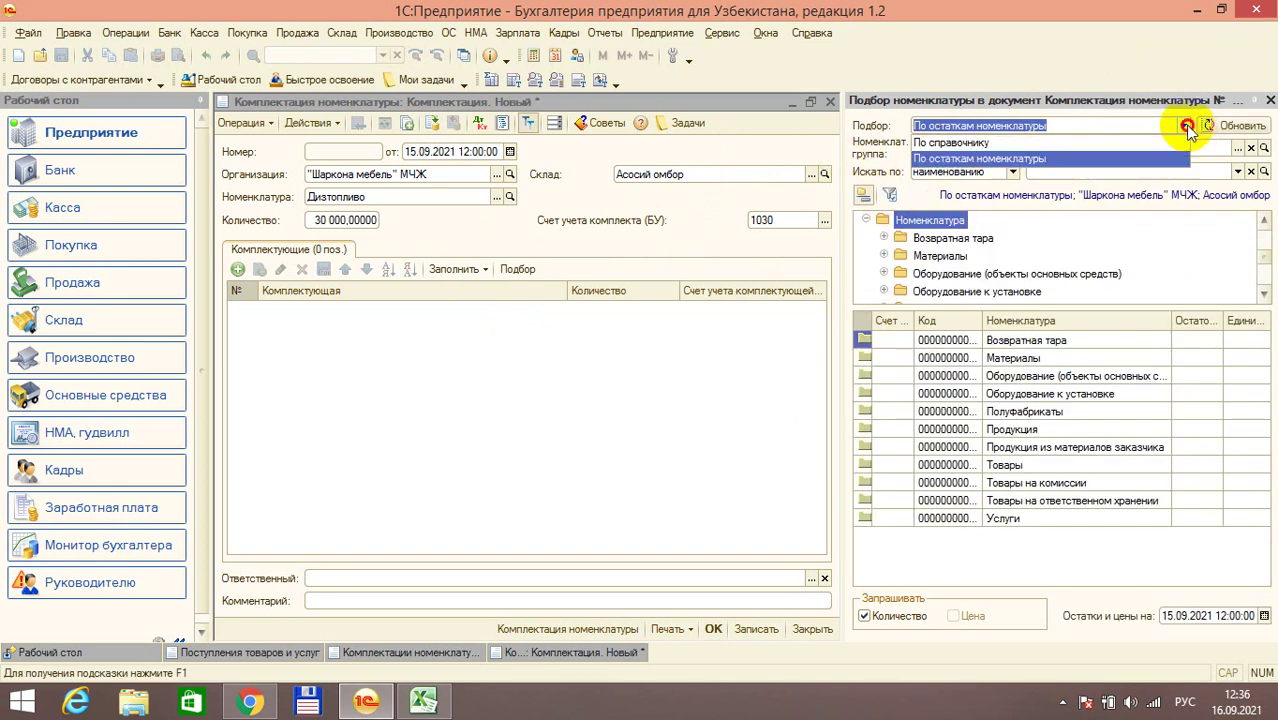
{"action": "left_click", "coordinate": [955, 142]}
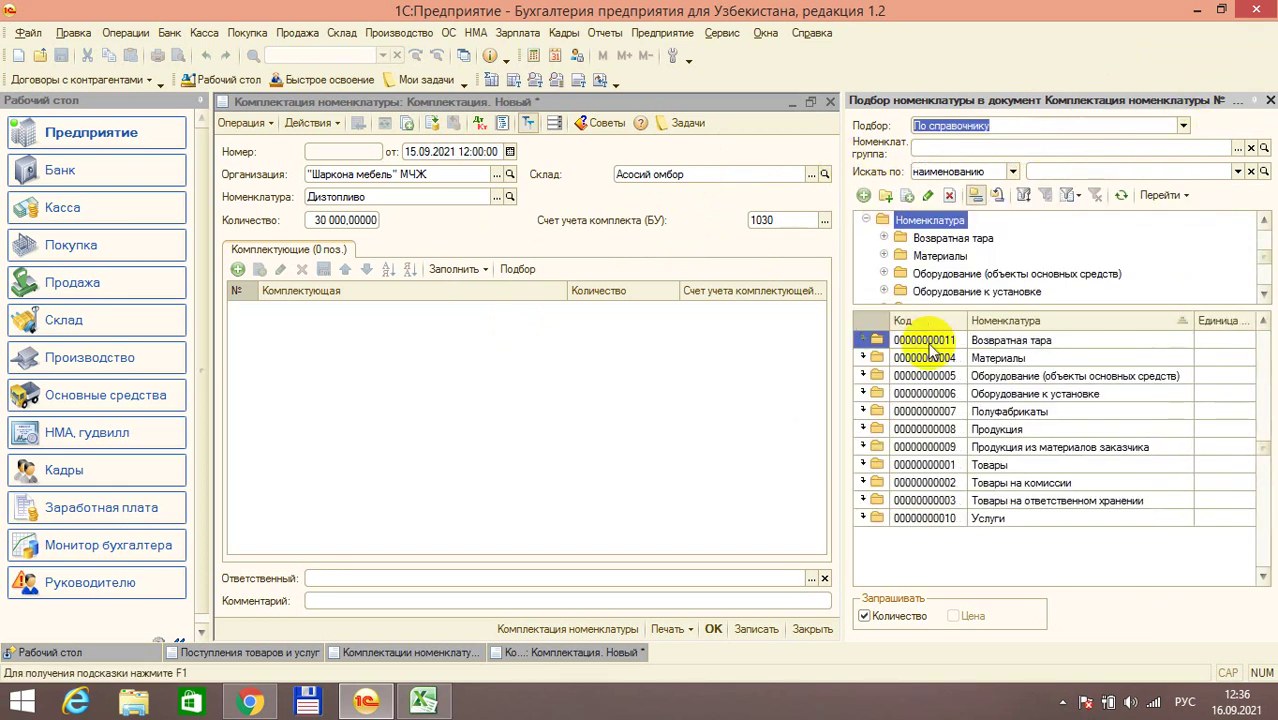
{"action": "left_click", "coordinate": [1183, 125]}
{"action": "left_click", "coordinate": [982, 158]}
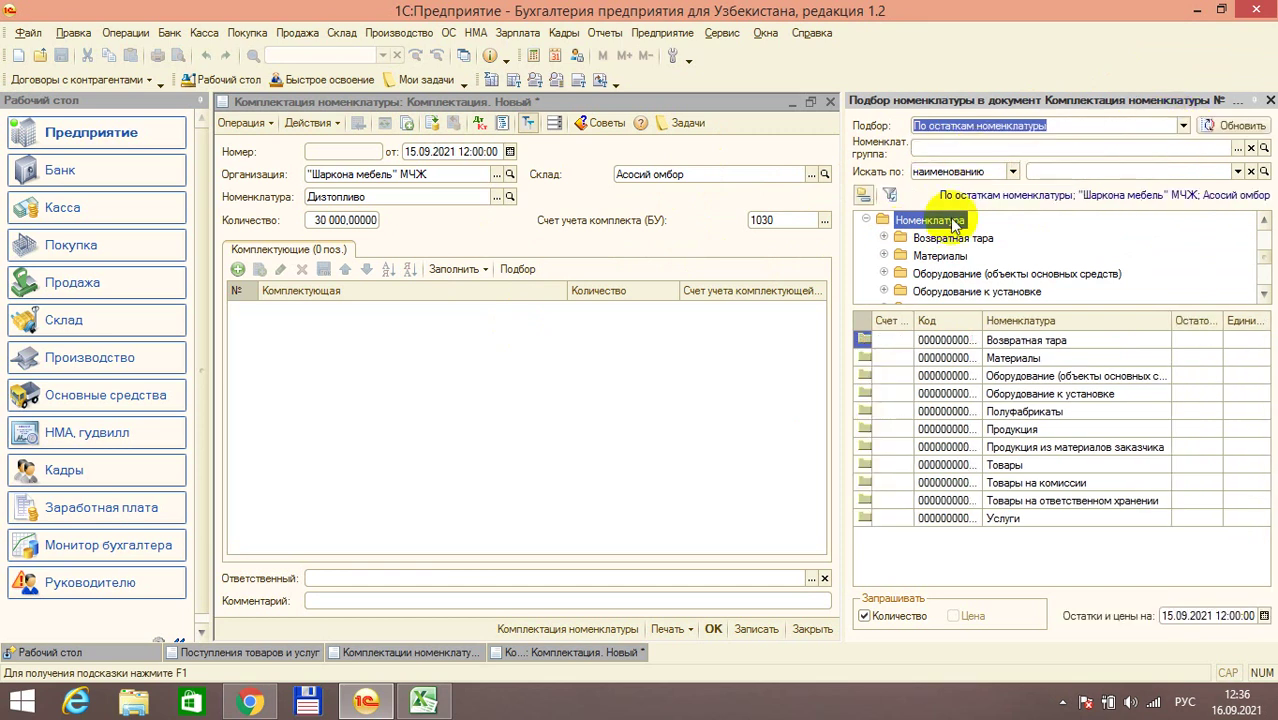
{"action": "left_click", "coordinate": [864, 197]}
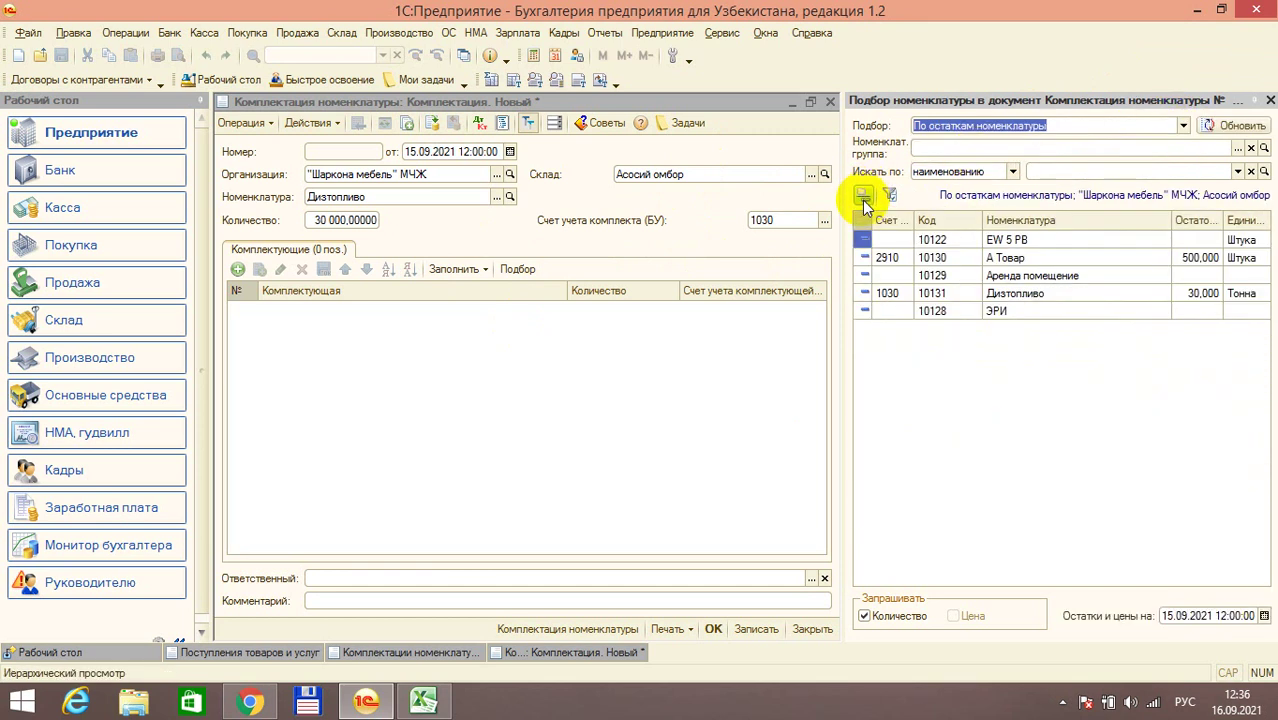
{"action": "left_click", "coordinate": [889, 196]}
Step: Add Дизтопливо from the stock balances as a component with quantity 30, and close the picker
{"action": "left_click", "coordinate": [1060, 258]}
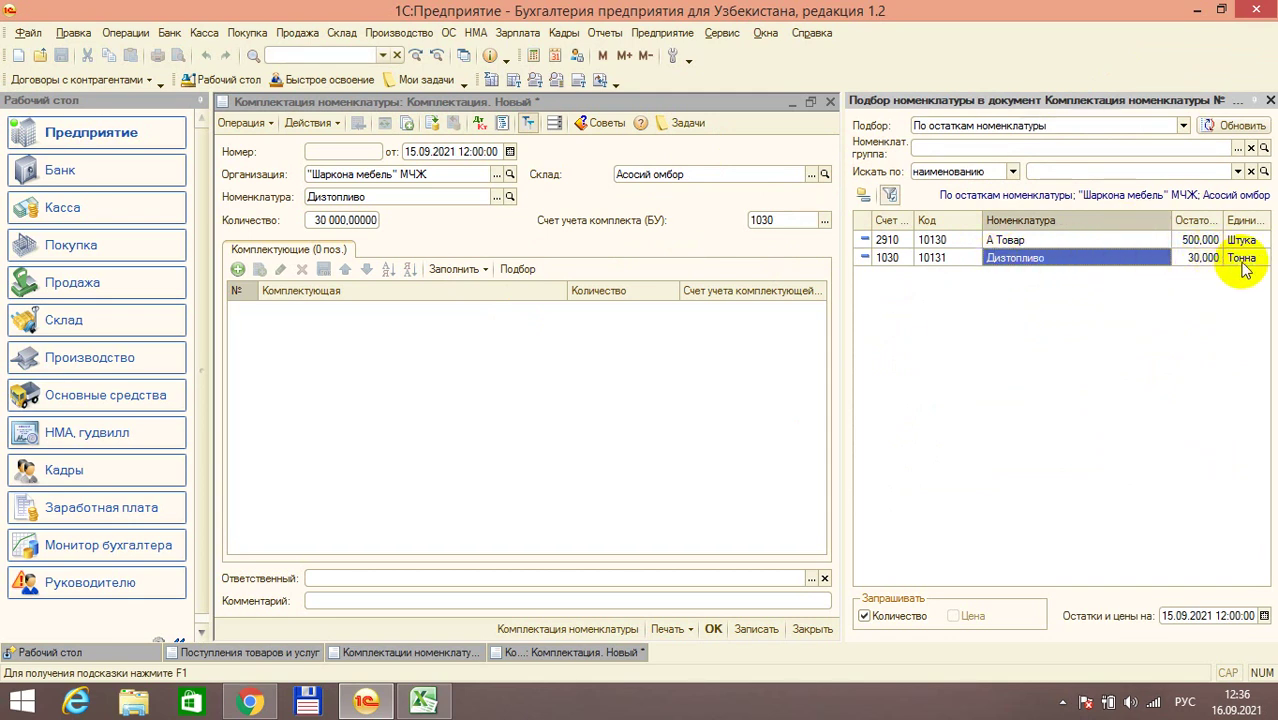
{"action": "double_click", "coordinate": [1099, 257]}
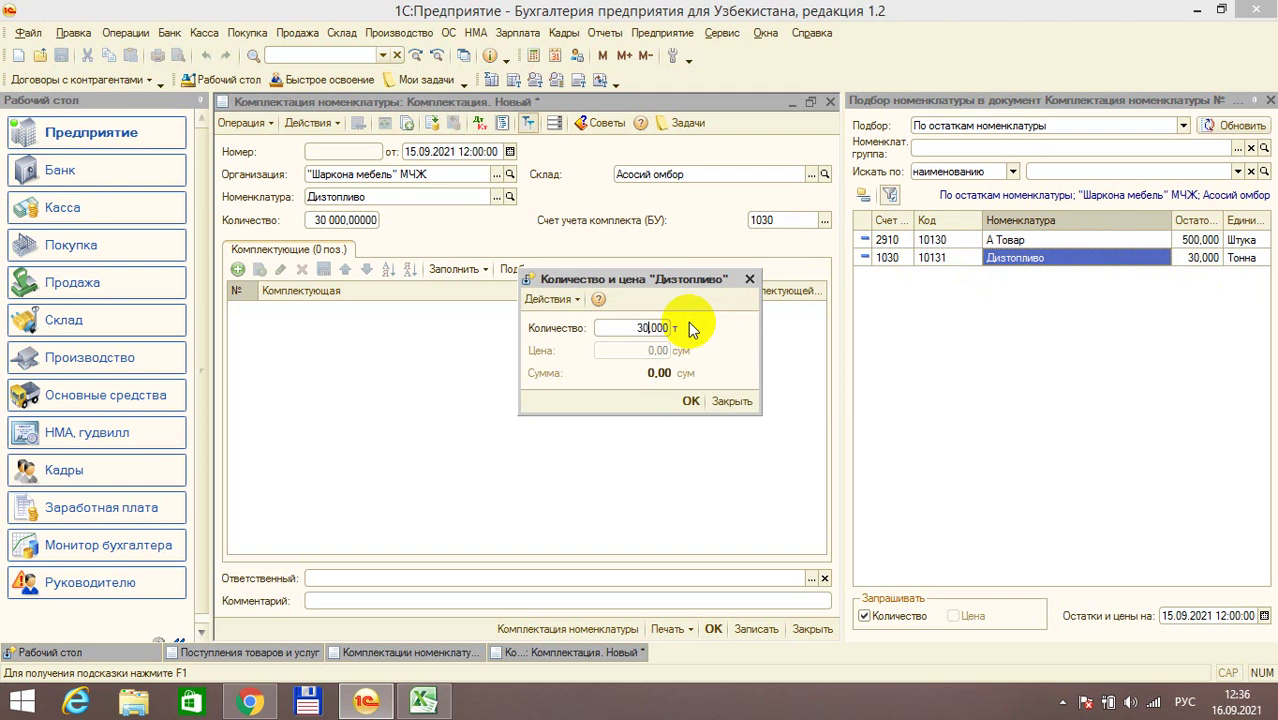
{"action": "type", "text": "30"}
{"action": "left_click", "coordinate": [690, 401]}
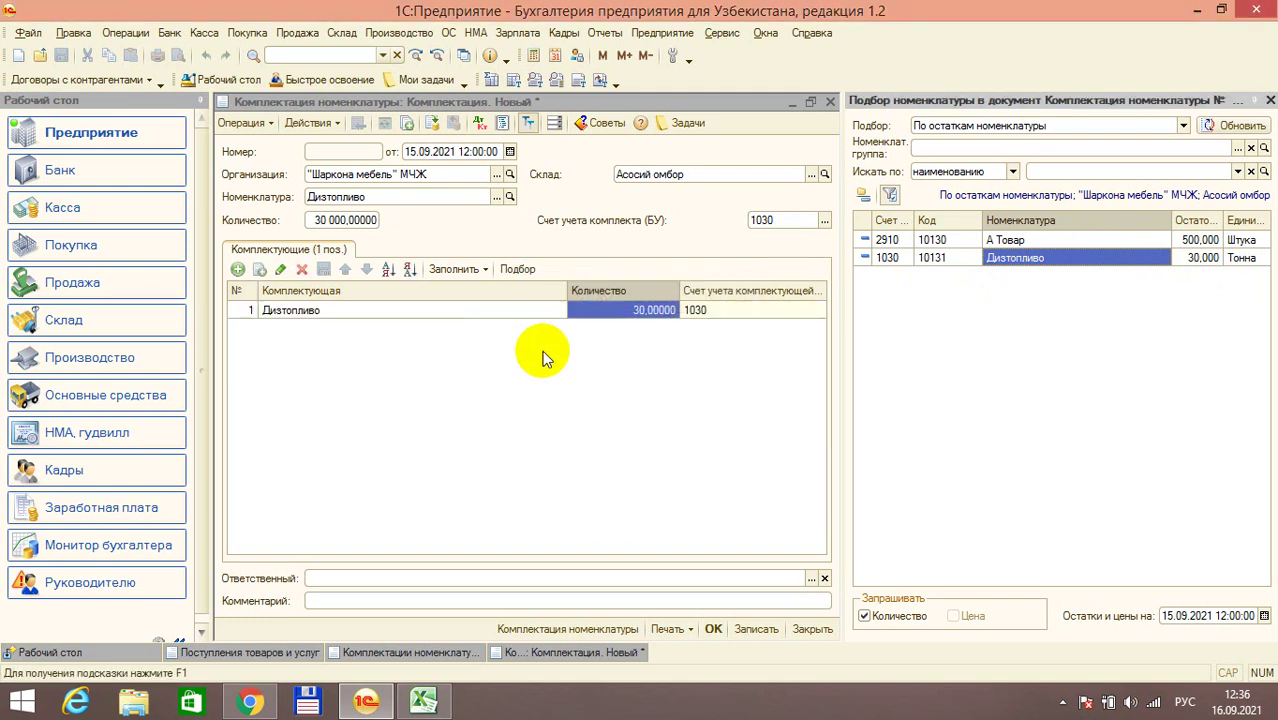
{"action": "left_click", "coordinate": [1268, 101]}
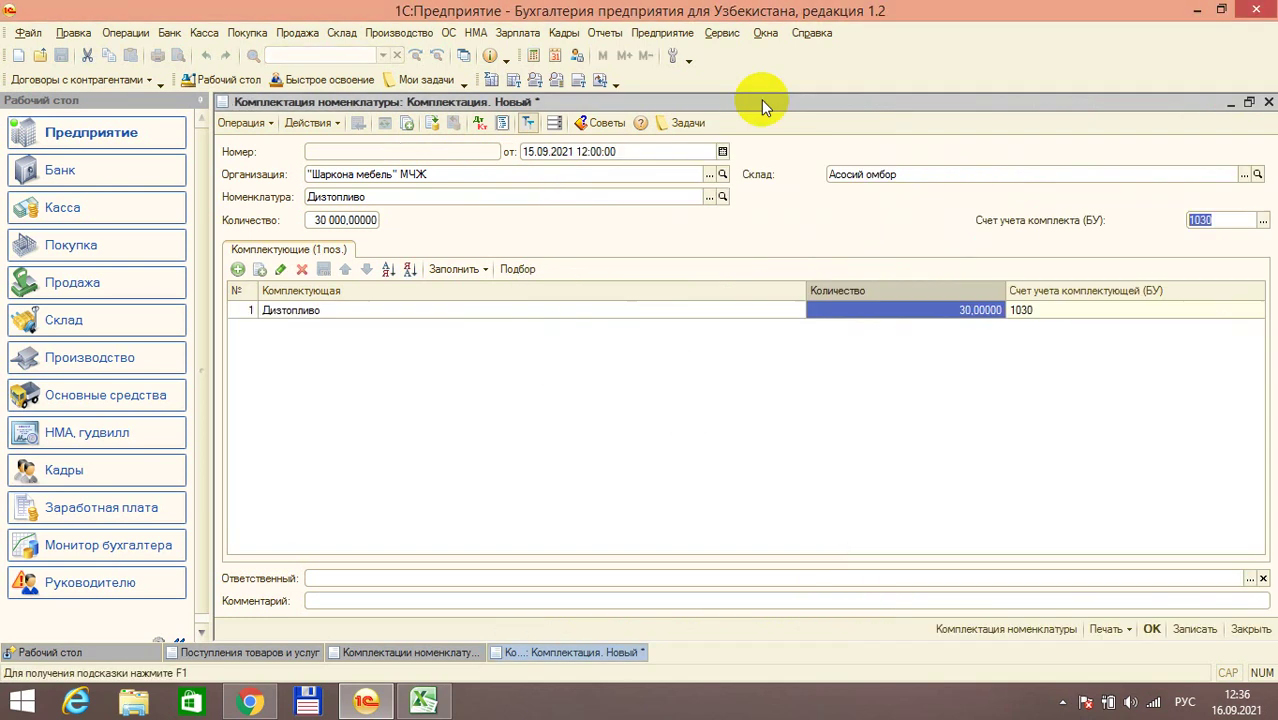
Step: Post the assembly document and open its accounting entries
{"action": "left_click", "coordinate": [431, 122]}
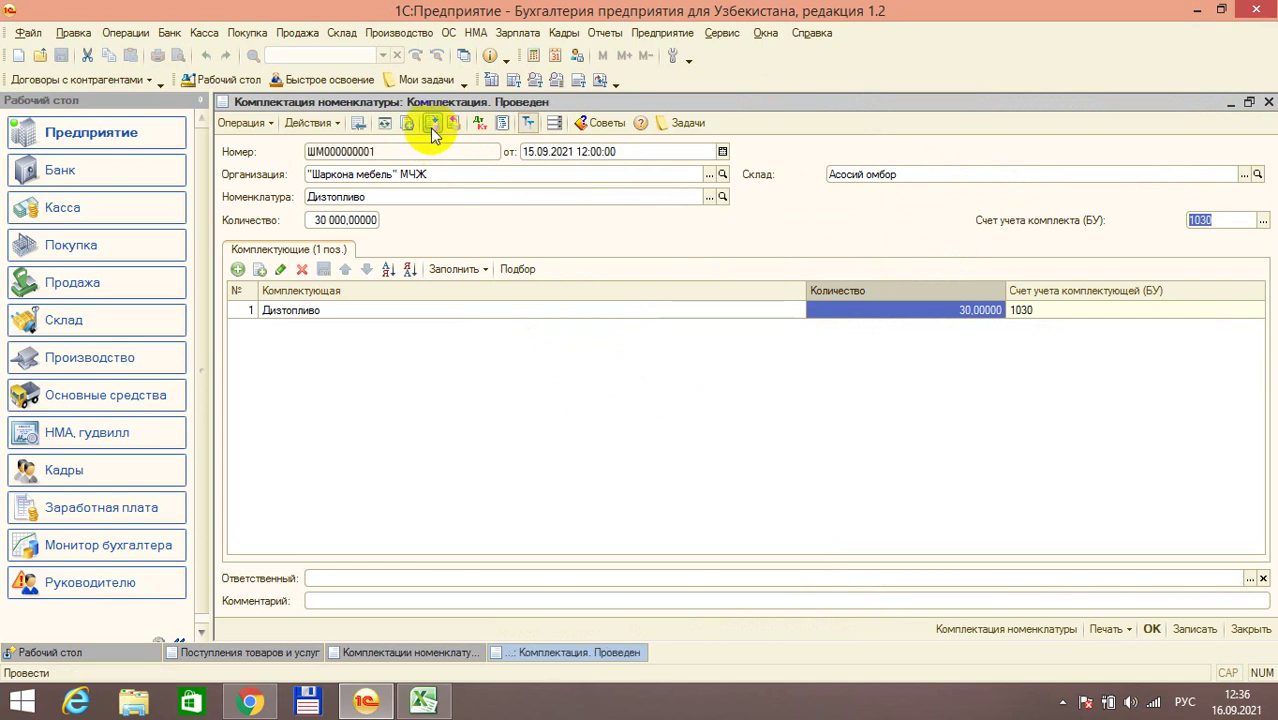
{"action": "left_click", "coordinate": [477, 123]}
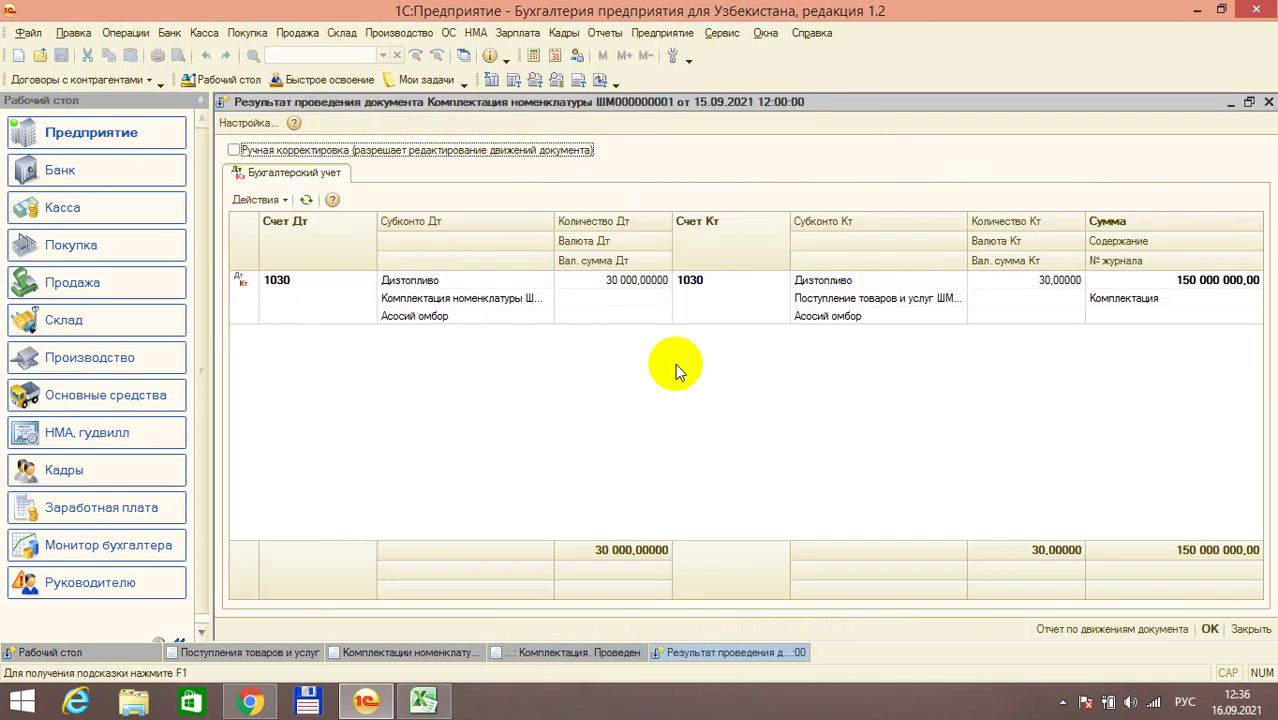
Step: Review the assembly entry's debit and credit accounts and quantities, close the entries and document, and check its quantity in the list
{"action": "left_click", "coordinate": [688, 288]}
{"action": "left_click", "coordinate": [297, 297]}
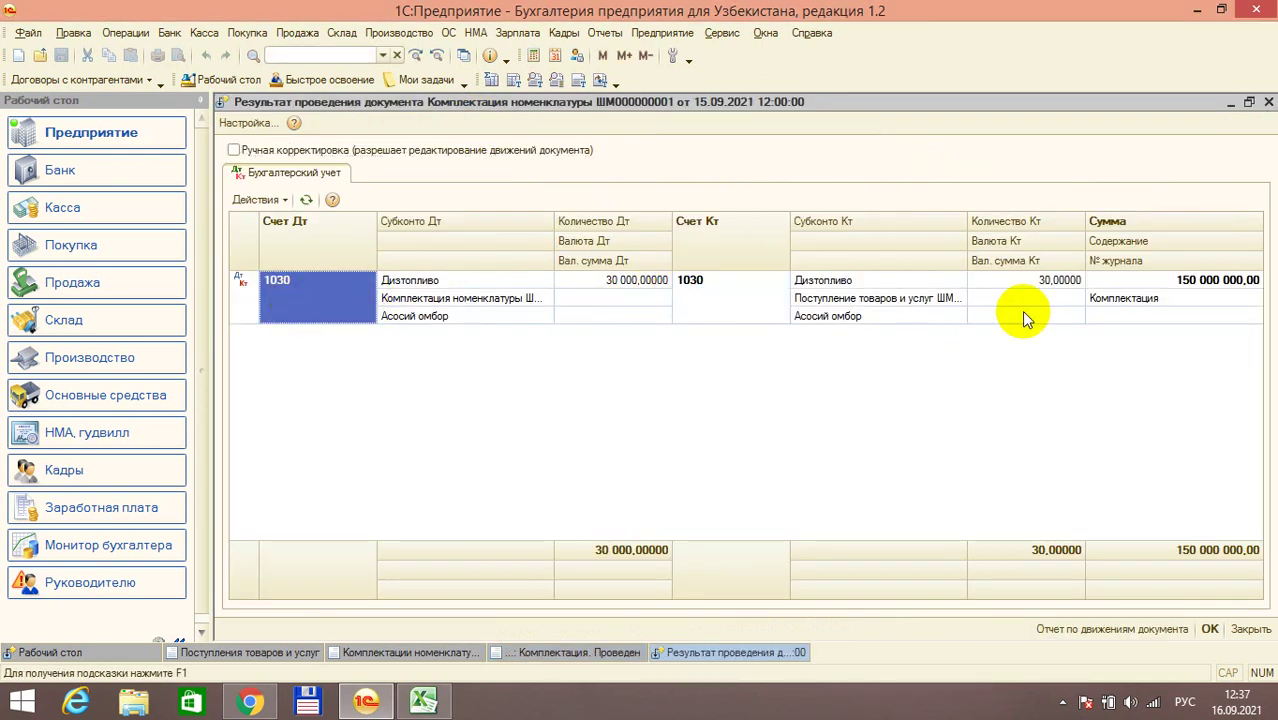
{"action": "left_click", "coordinate": [1060, 283]}
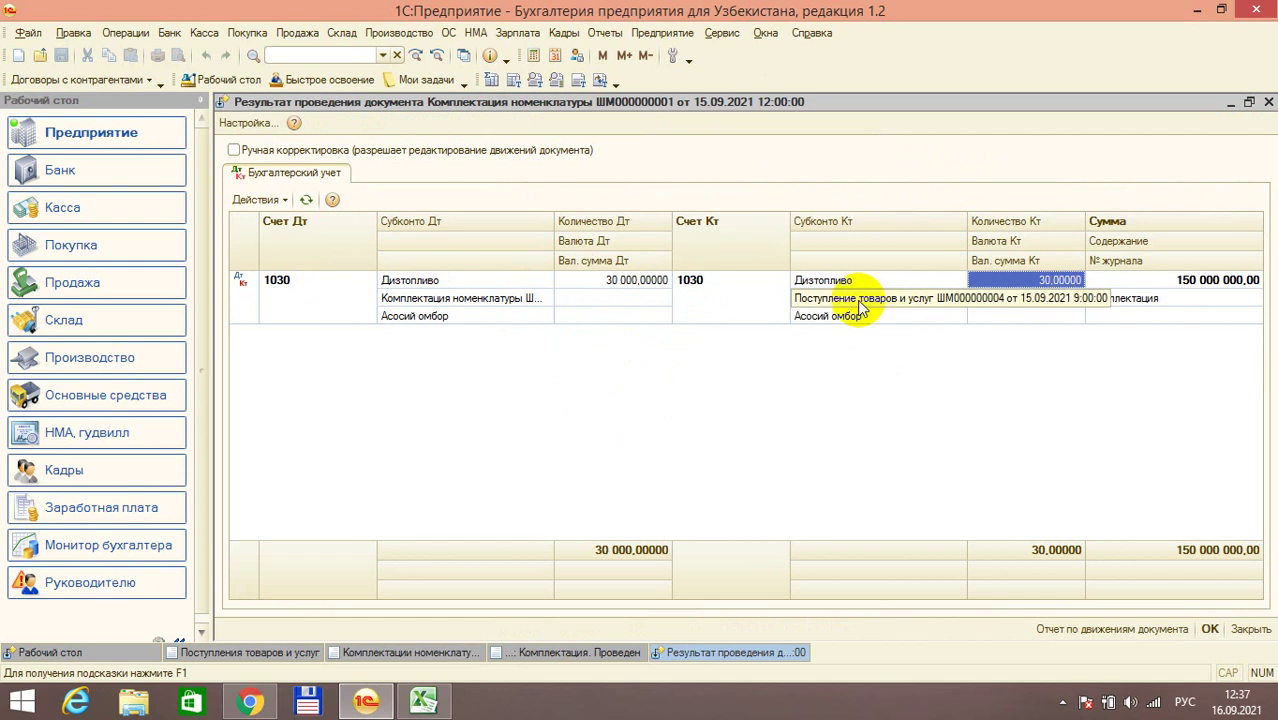
{"action": "left_click", "coordinate": [783, 288]}
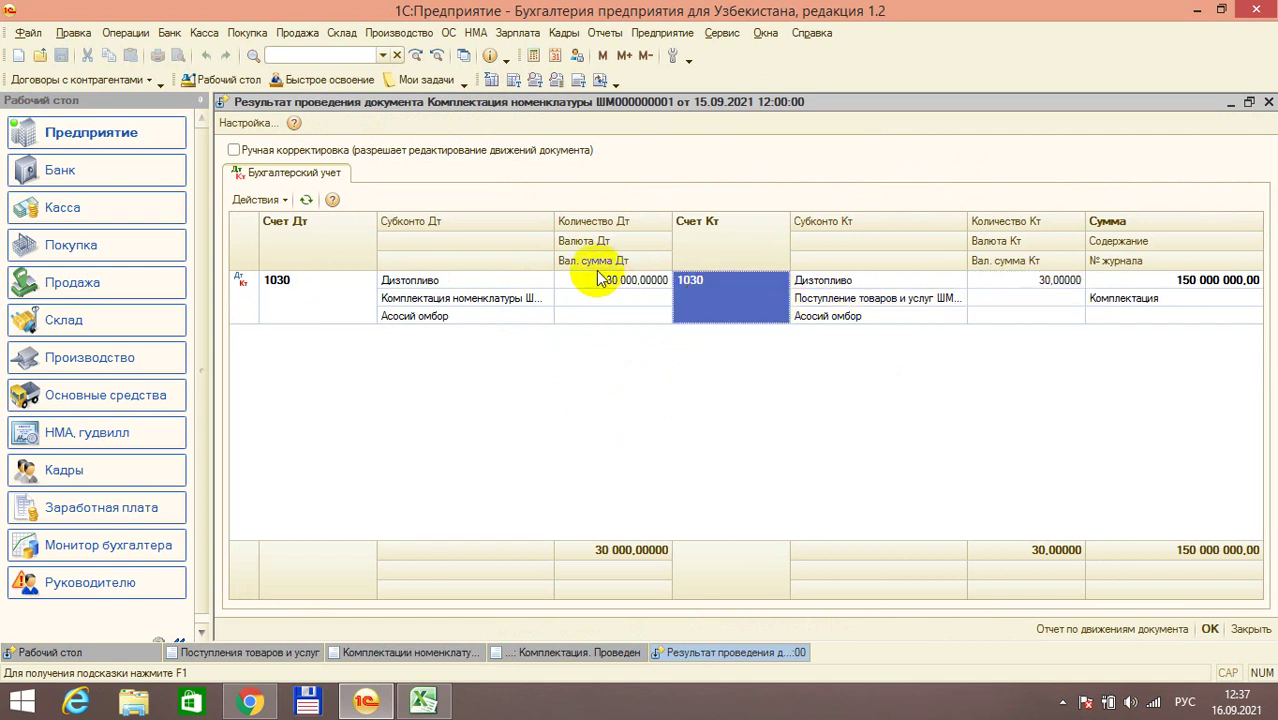
{"action": "left_click", "coordinate": [585, 277]}
{"action": "left_click", "coordinate": [335, 290]}
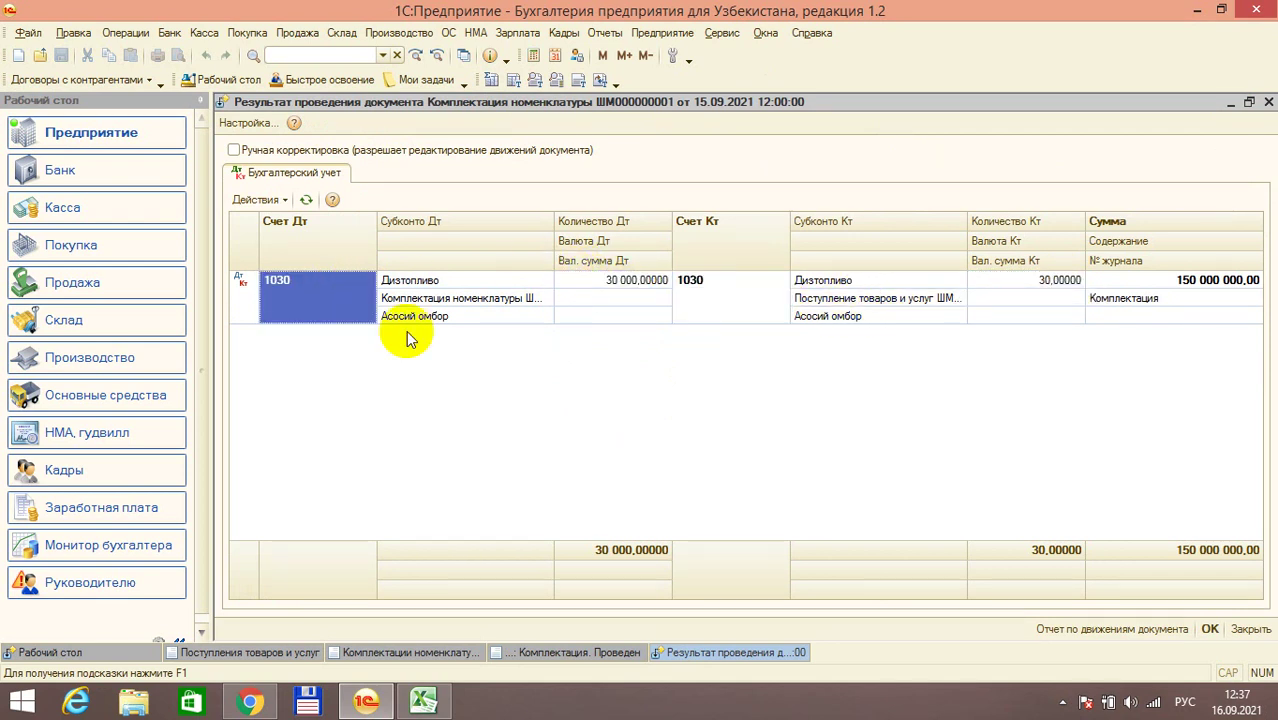
{"action": "left_click", "coordinate": [1210, 628]}
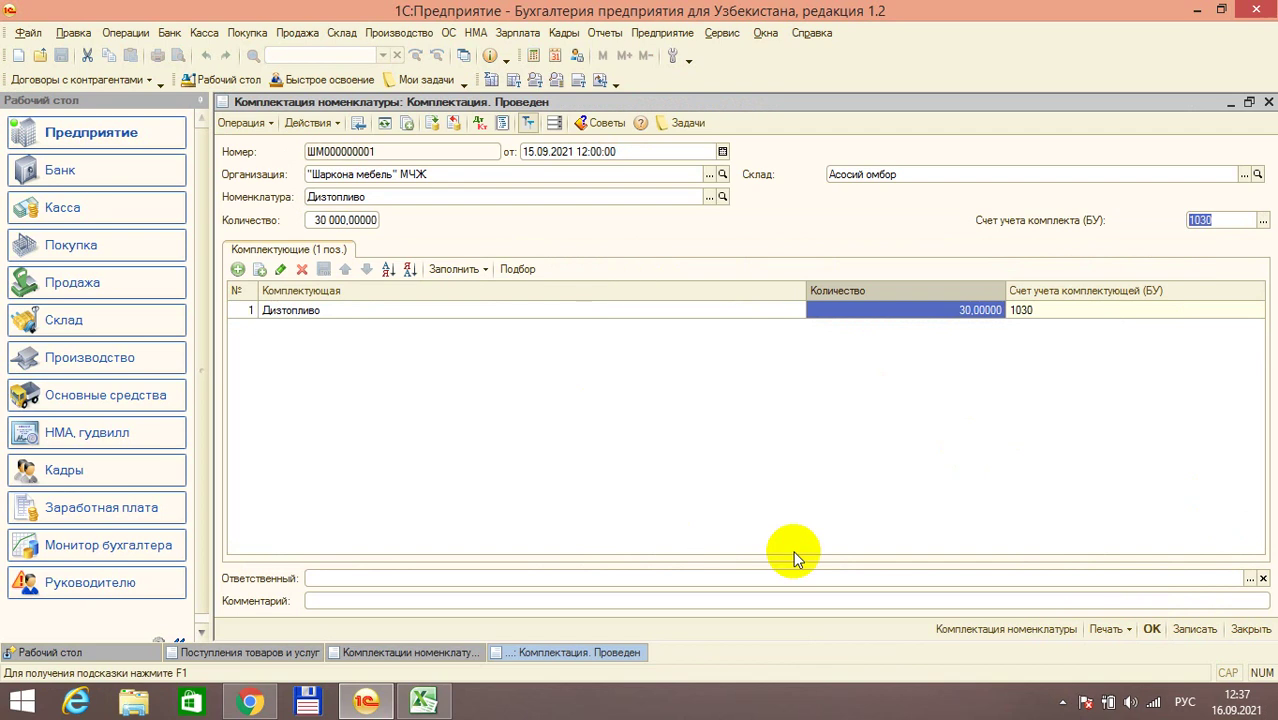
{"action": "left_click", "coordinate": [1152, 628]}
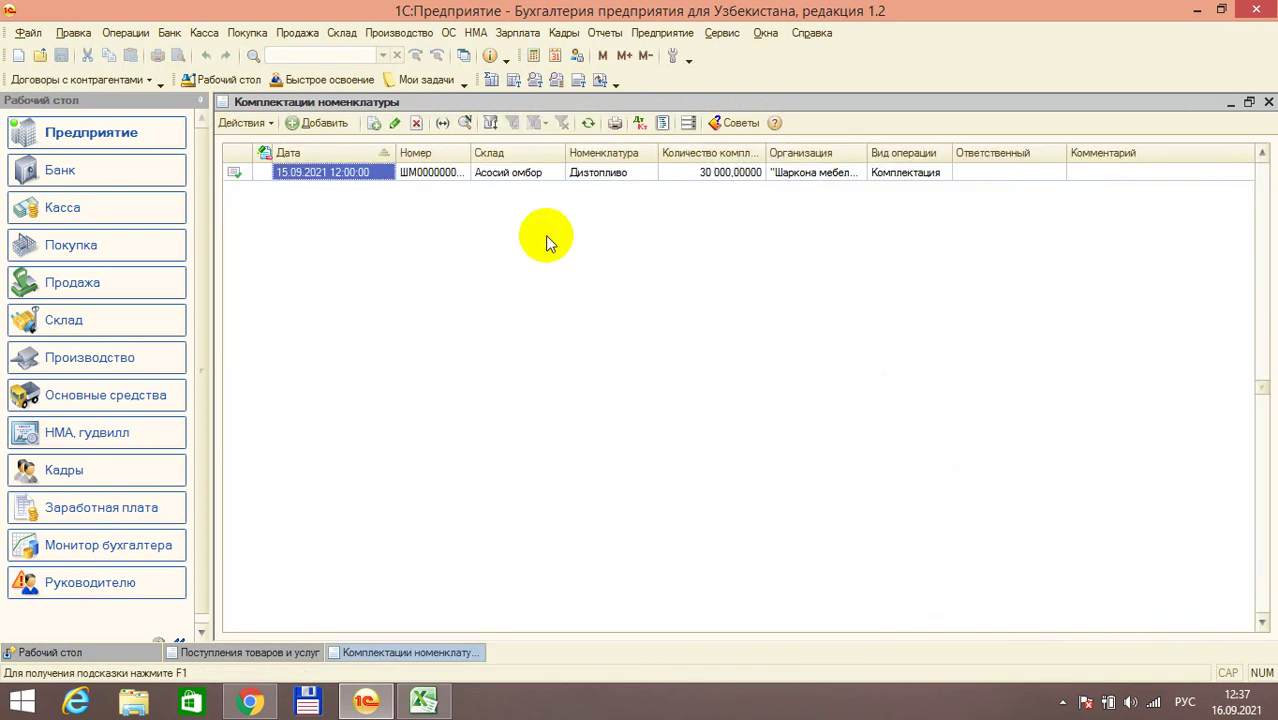
{"action": "left_click", "coordinate": [688, 174]}
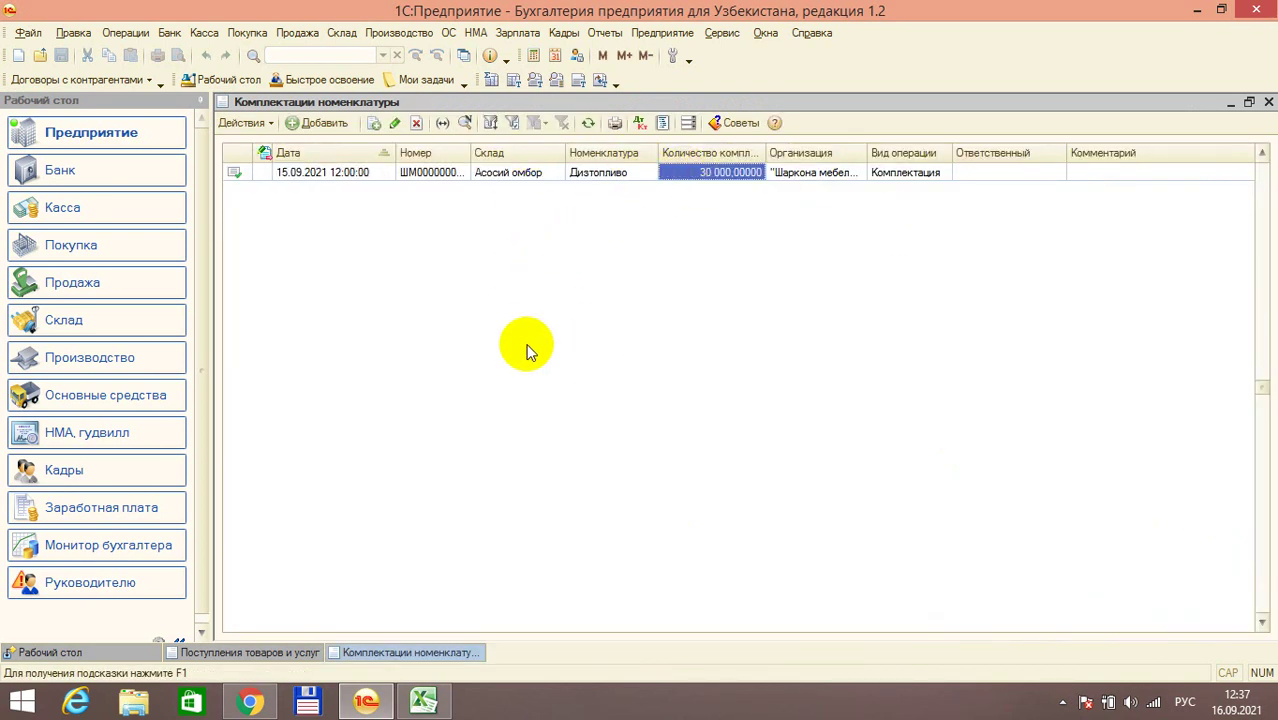